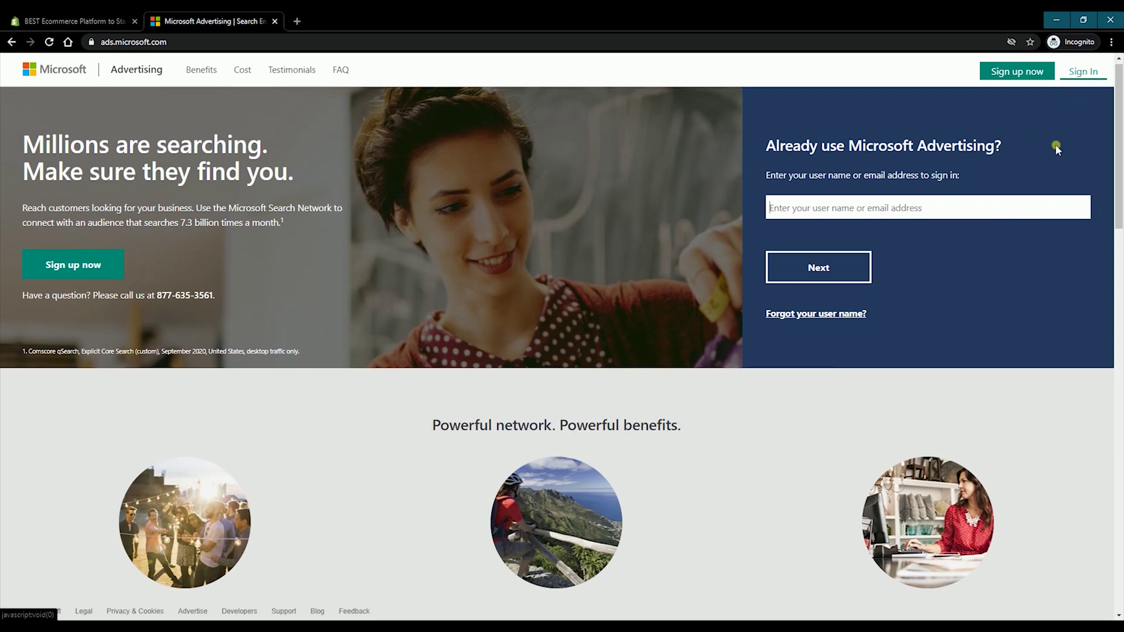
- Scroll down the All campaigns Overview page of the BT Tutorial Trial account
scroll(1034, 180, "down", 1)
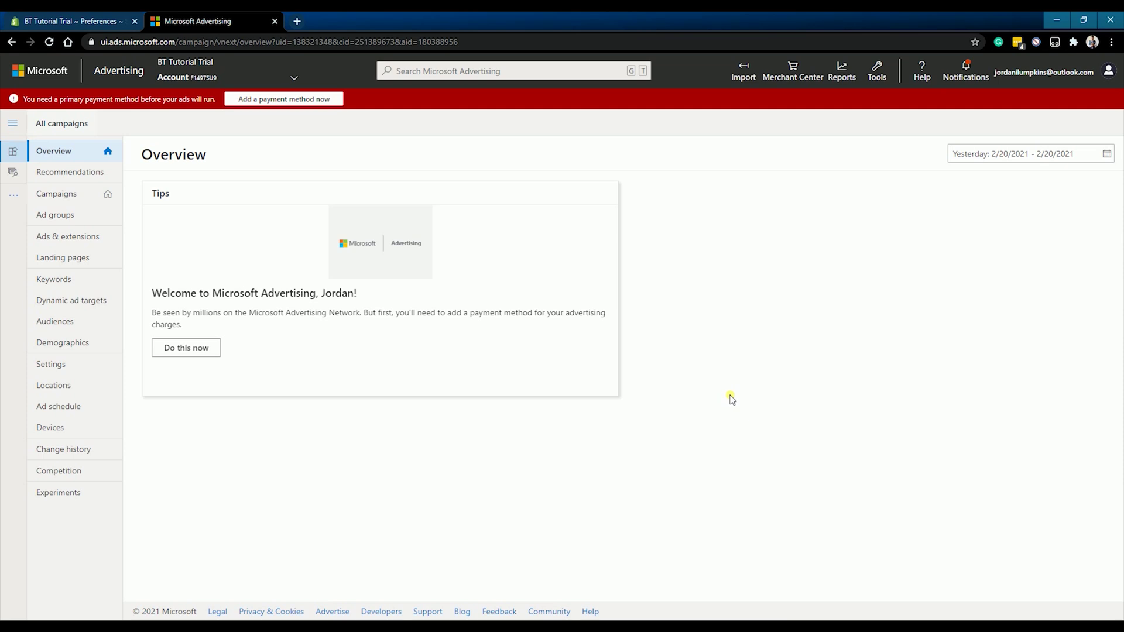
- Go to the UET tag page under Tools, backing out of creating a new tag
left_click(876, 73)
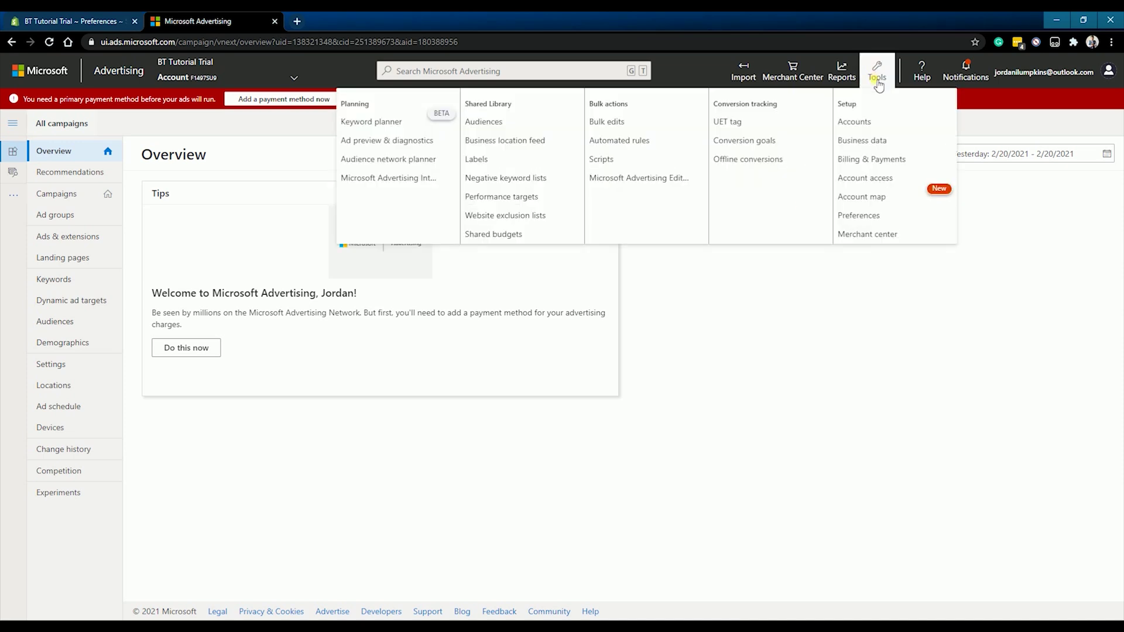
left_click(744, 128)
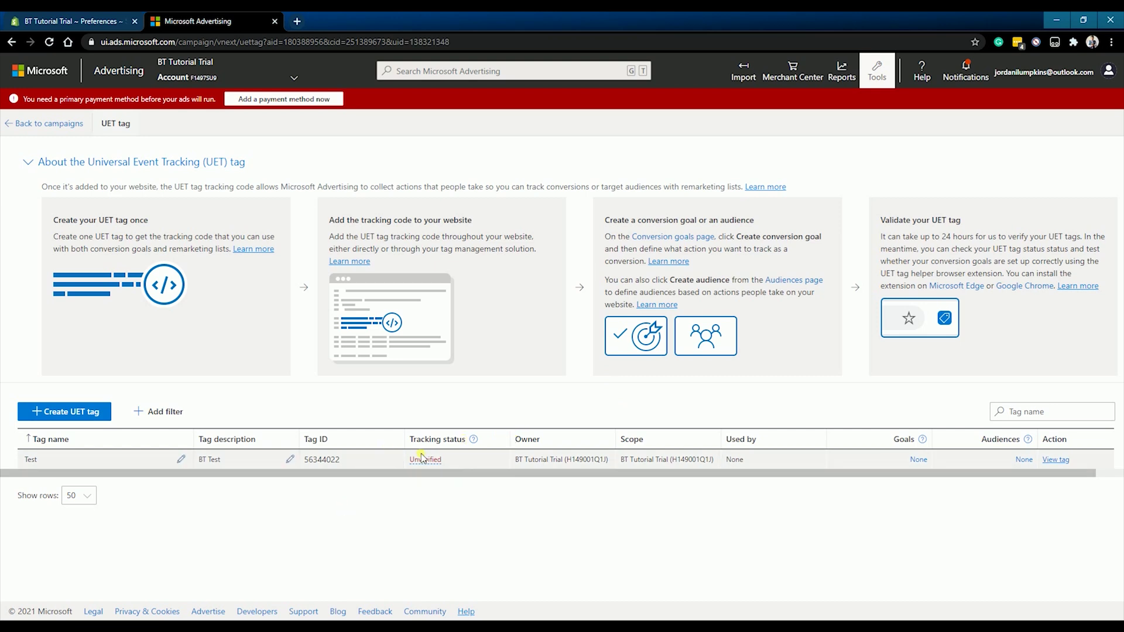
left_click(80, 411)
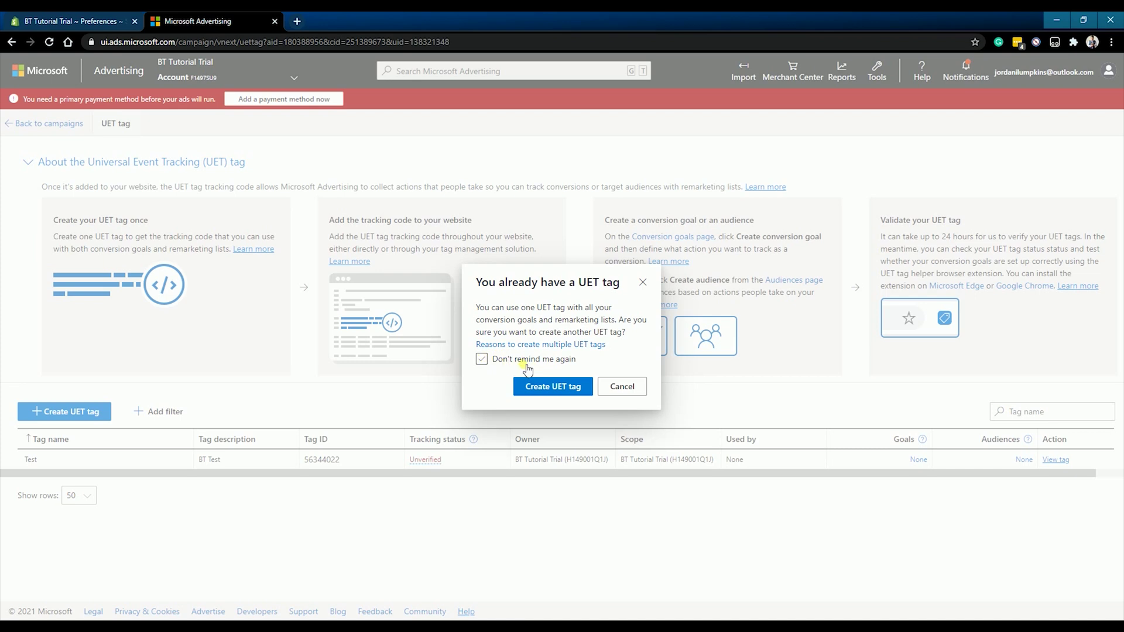
left_click(622, 385)
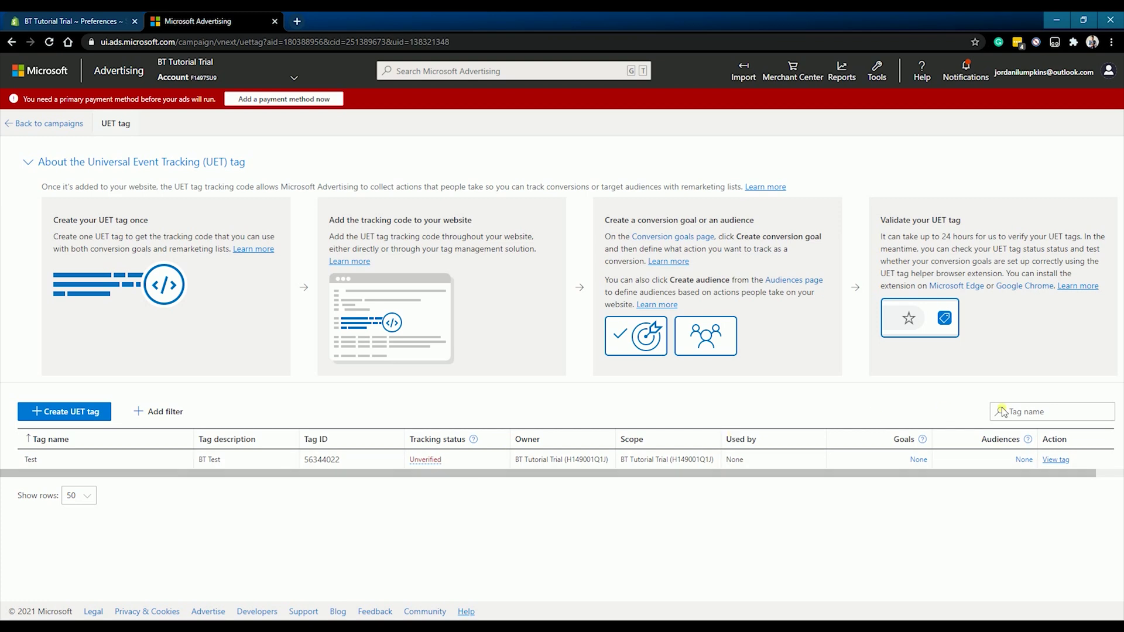
- Select and copy the Test tag's tracking script to the clipboard
left_click(1054, 460)
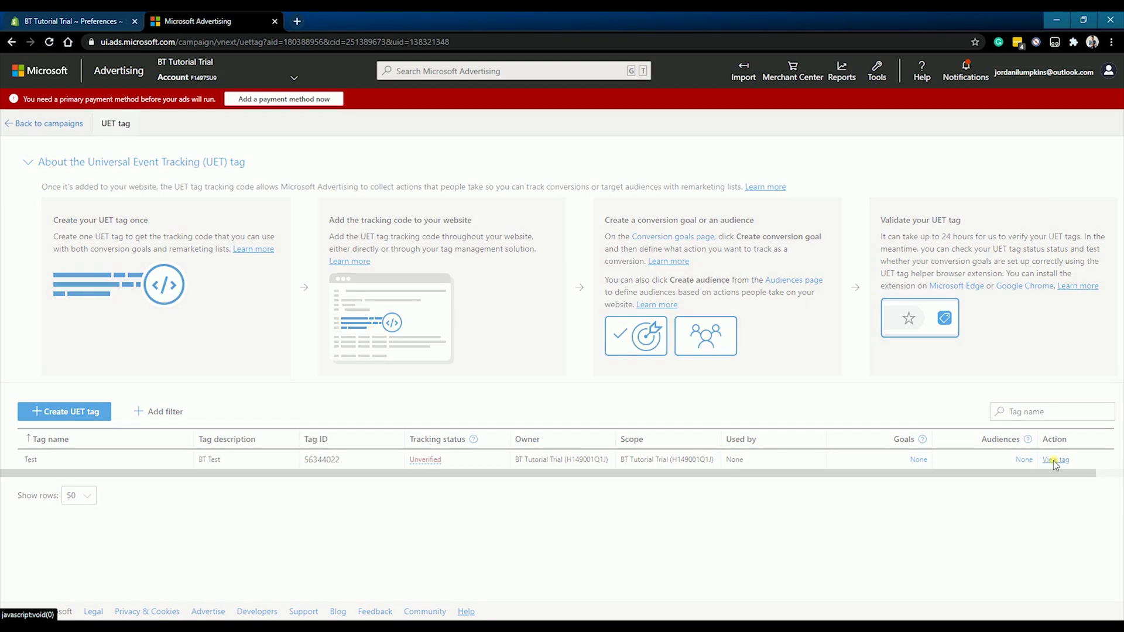
left_click_drag(775, 366, 185, 278)
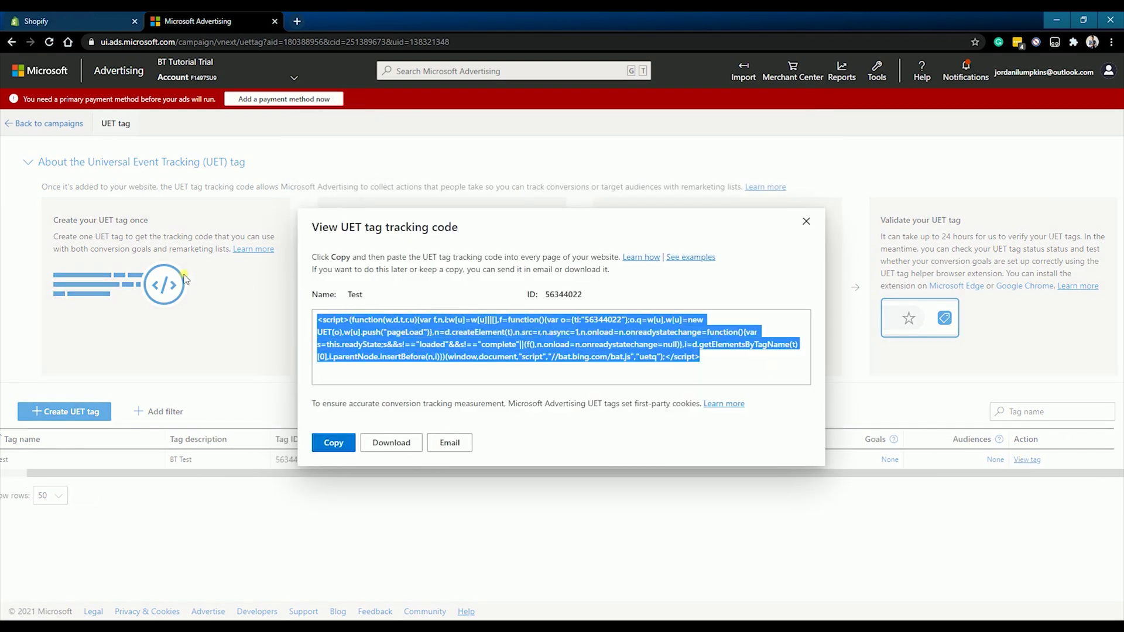
right_click(612, 350)
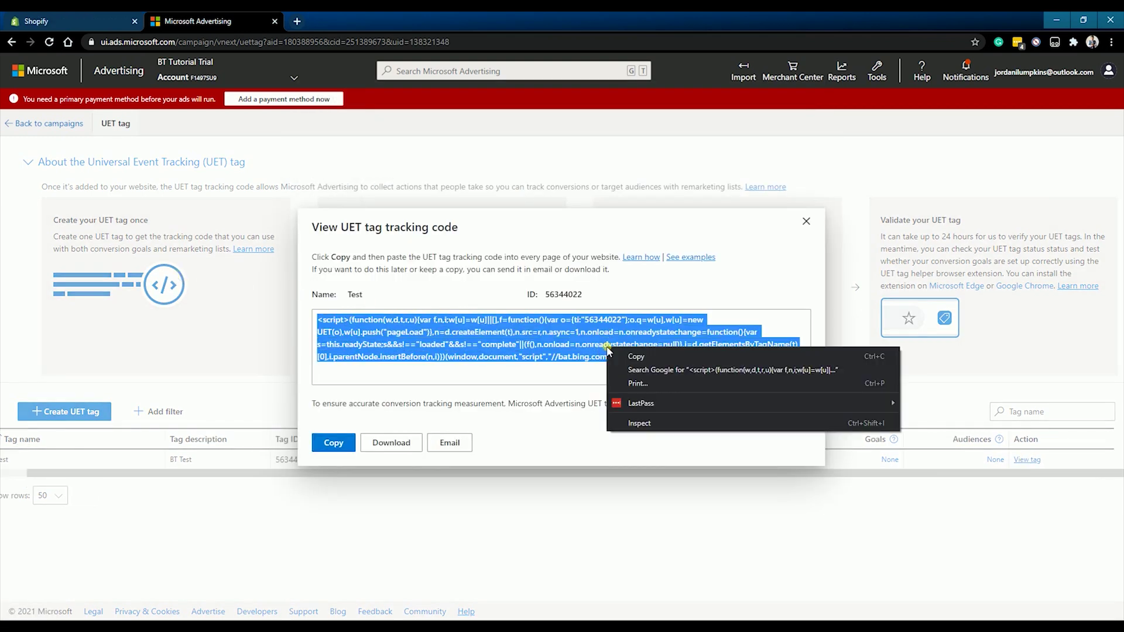
left_click(662, 358)
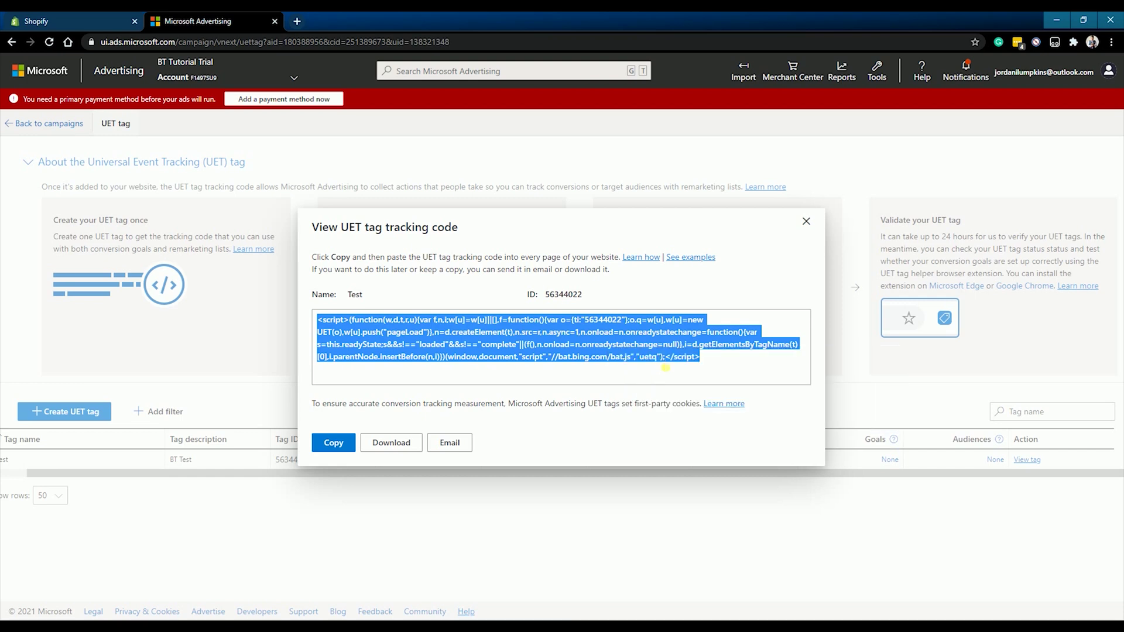
left_click(322, 439)
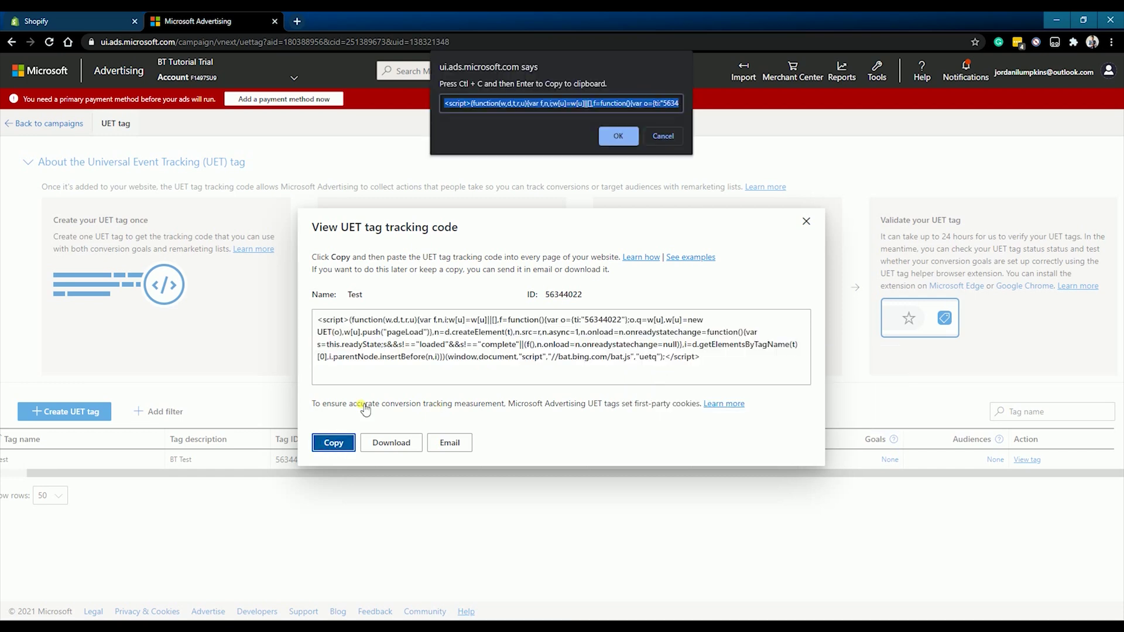
left_click(611, 137)
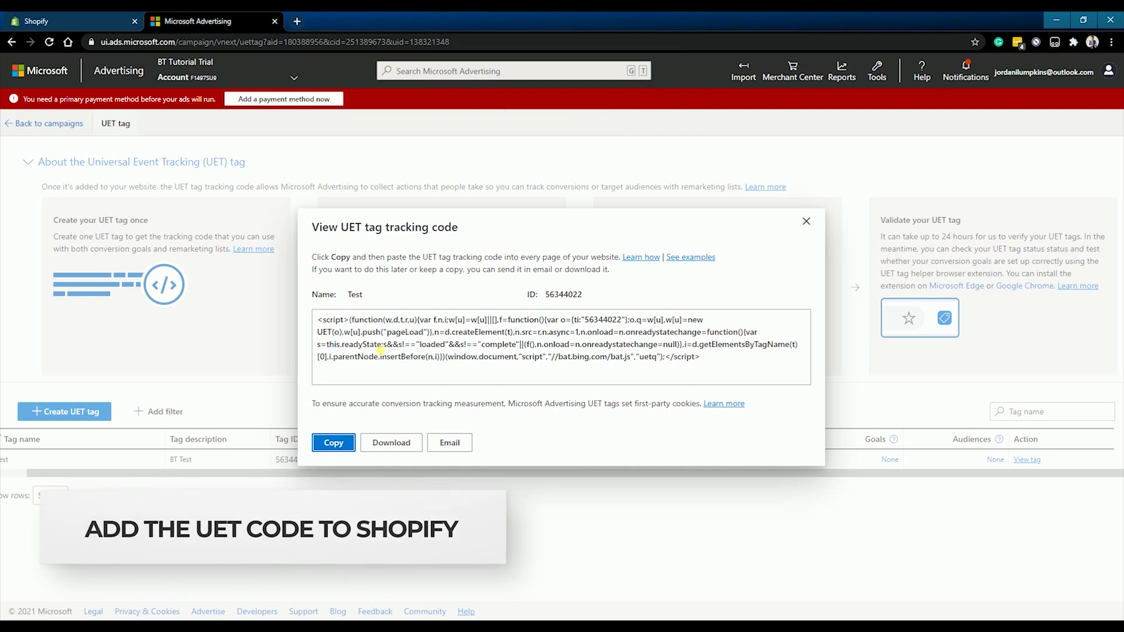
- Open the Debut theme's code editor from the Shopify Online Store themes
left_click(56, 23)
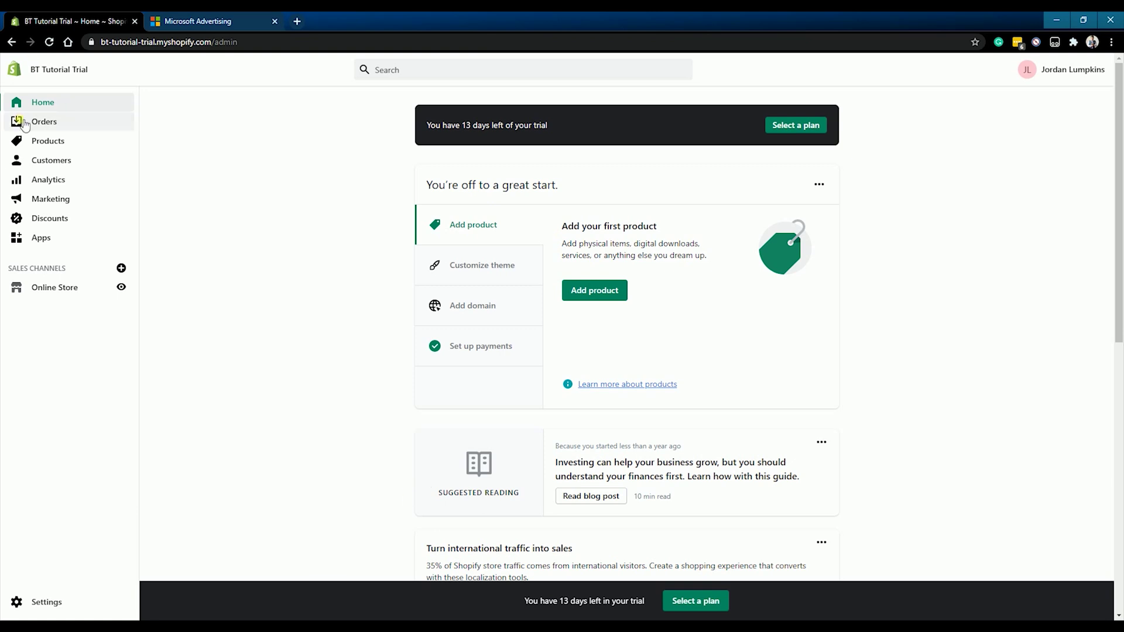
left_click(63, 295)
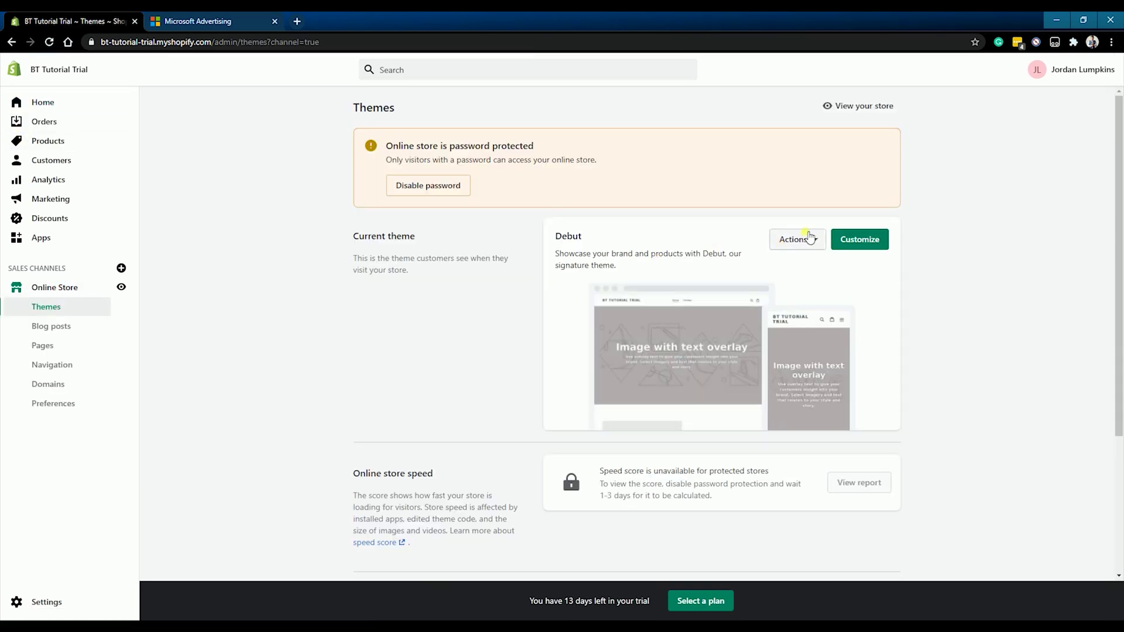
left_click(805, 242)
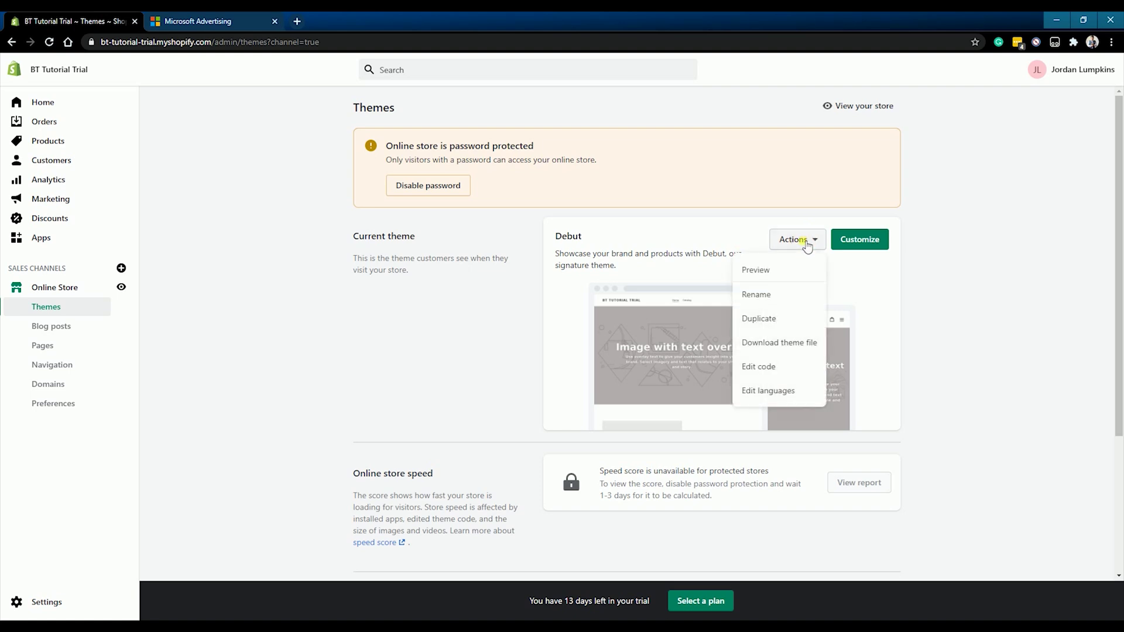
left_click(772, 369)
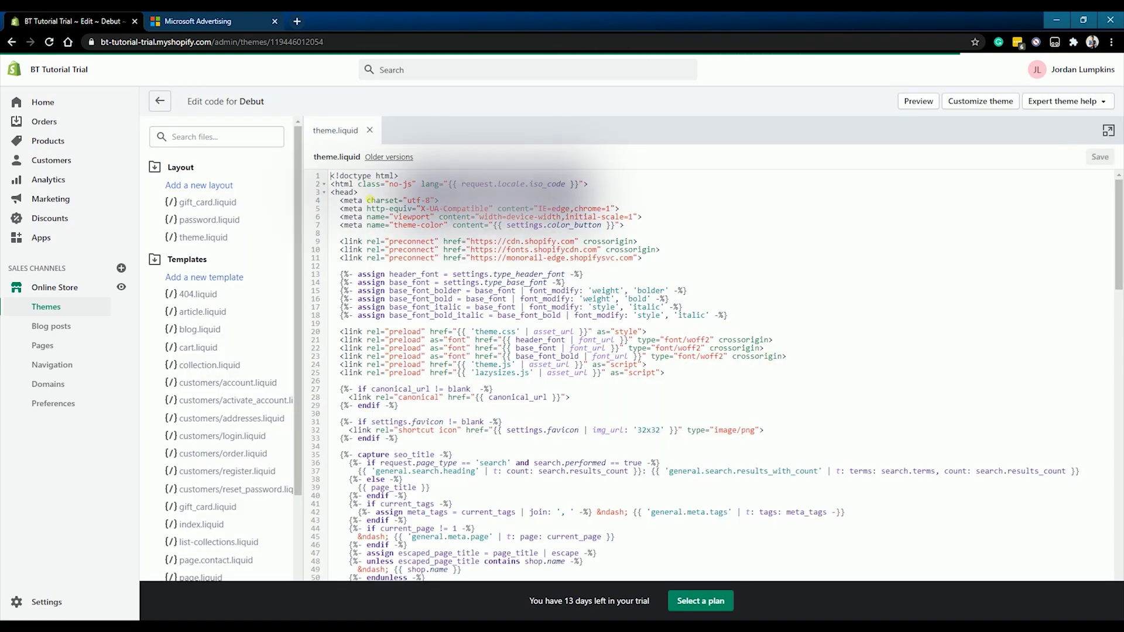
- In theme.liquid, add a blank line after content_for_header, just above </head>
left_click(330, 192)
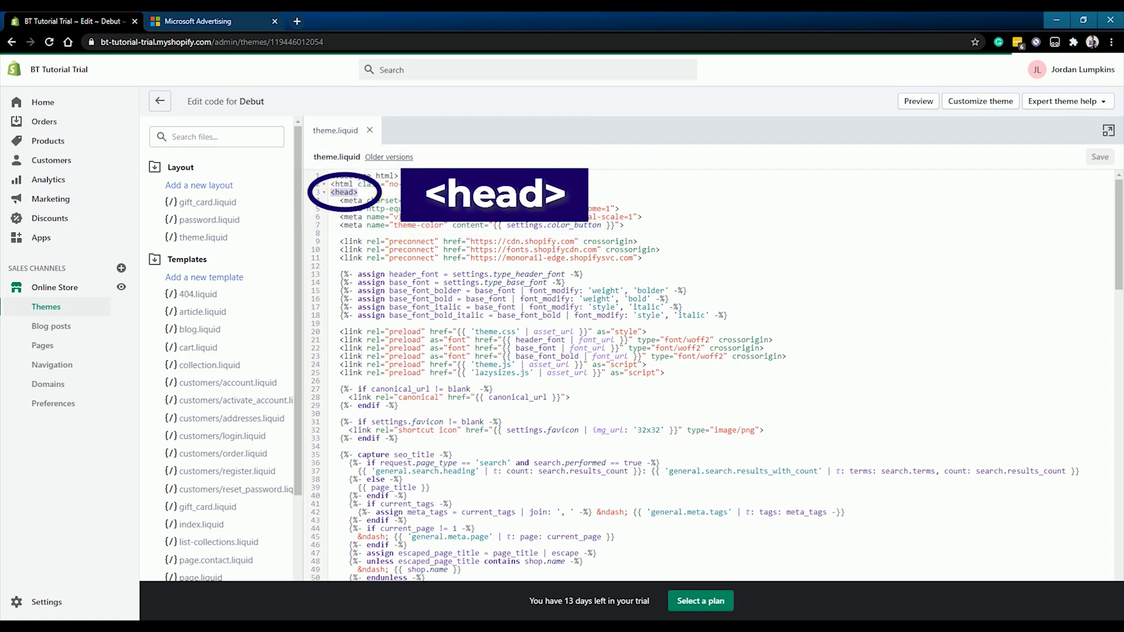
scroll(453, 265, "down", 15)
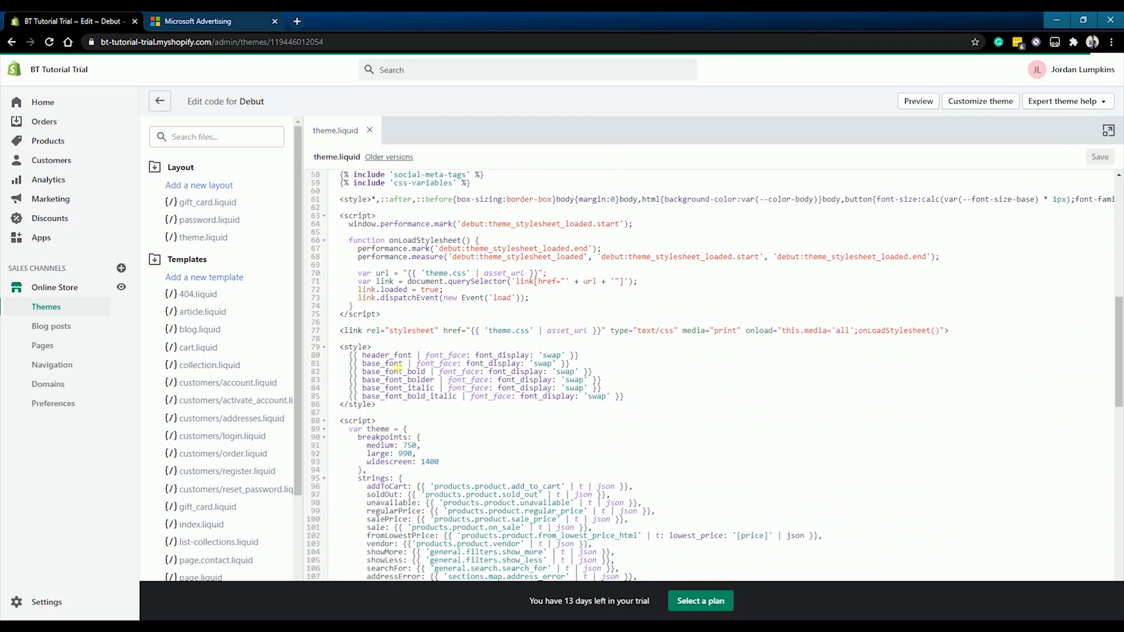
scroll(399, 362, "down", 4)
left_click(339, 361)
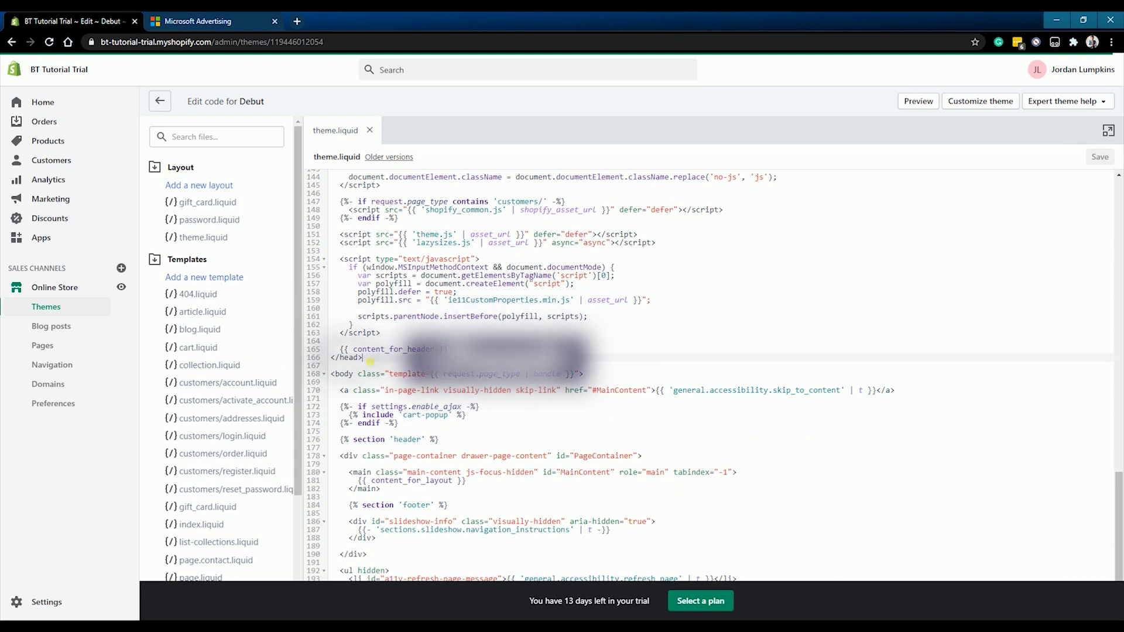
left_click(336, 364)
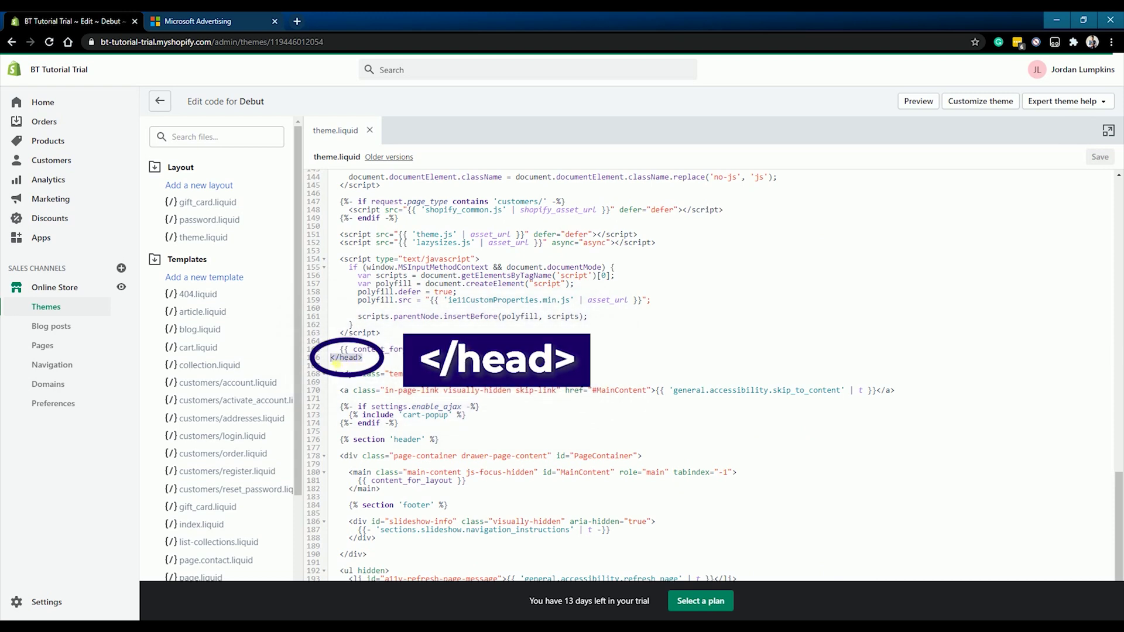
left_click(385, 362)
left_click(504, 350)
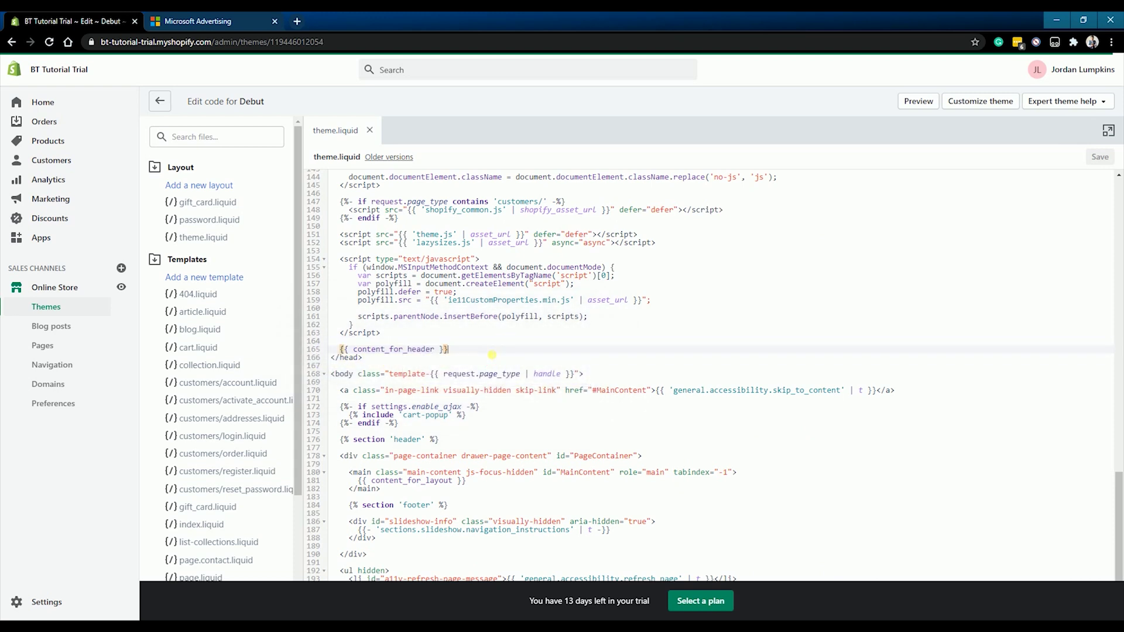
key("Return")
key("Return")
key("Return")
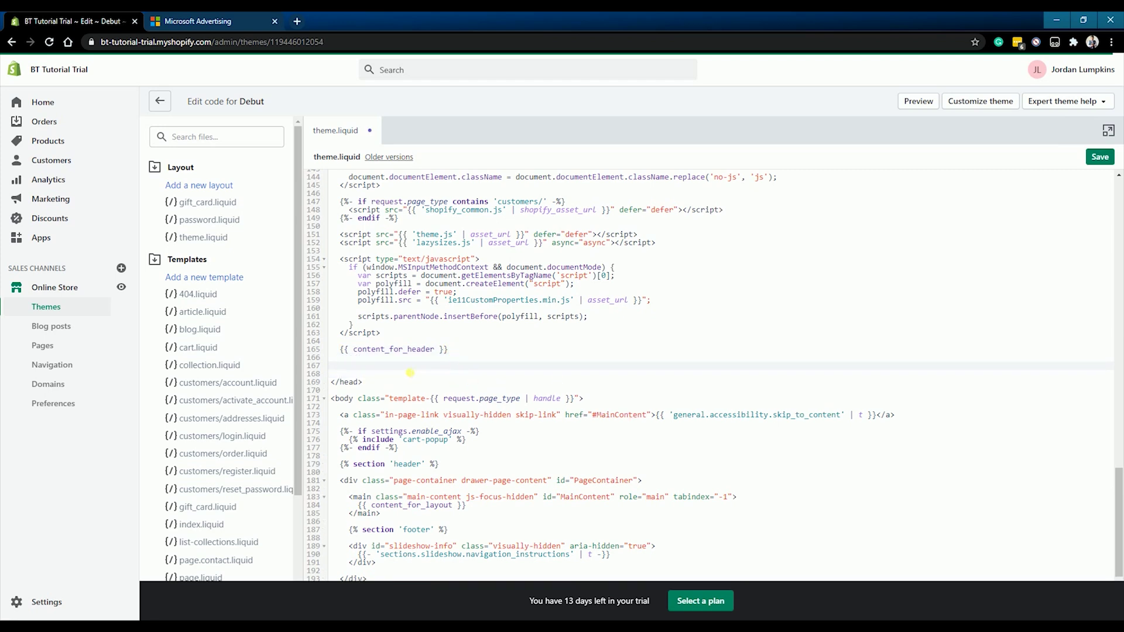
- Paste the UET script above </head> and save theme.liquid
key("ctrl+v")
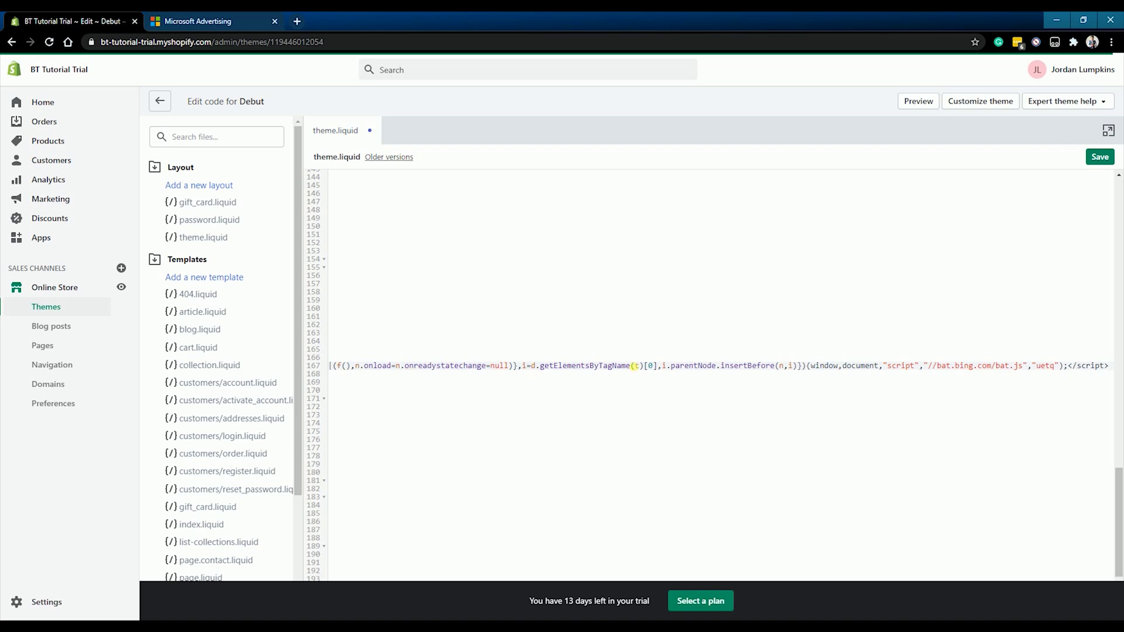
mouse_move(635, 365)
left_mouse_down()
mouse_move(334, 365)
mouse_move(622, 365)
left_mouse_up()
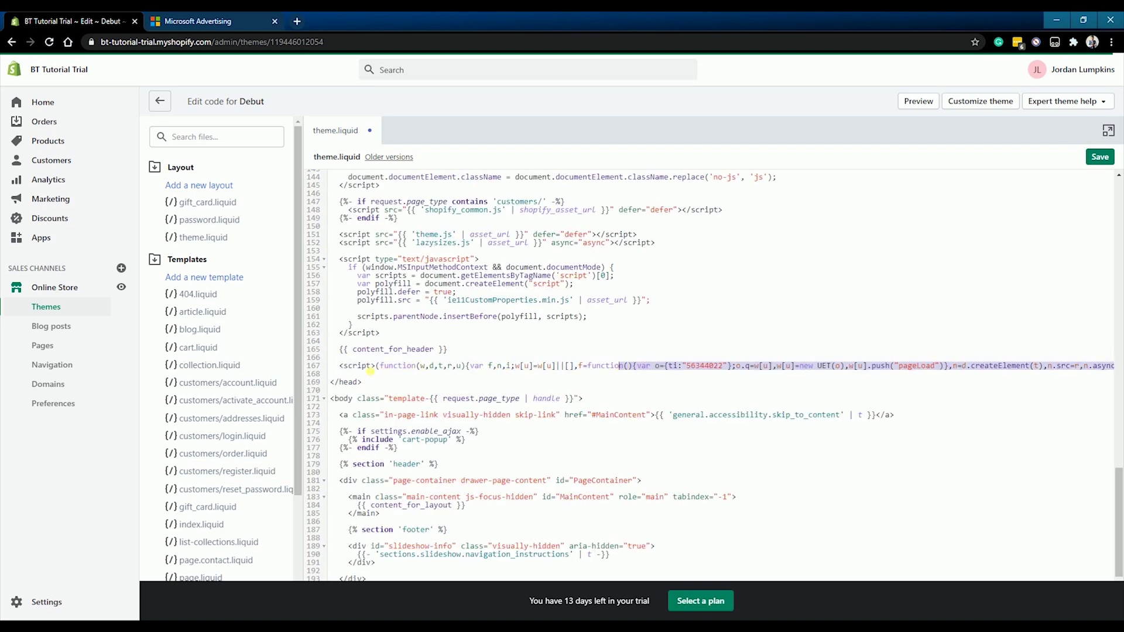
triple_click(349, 367)
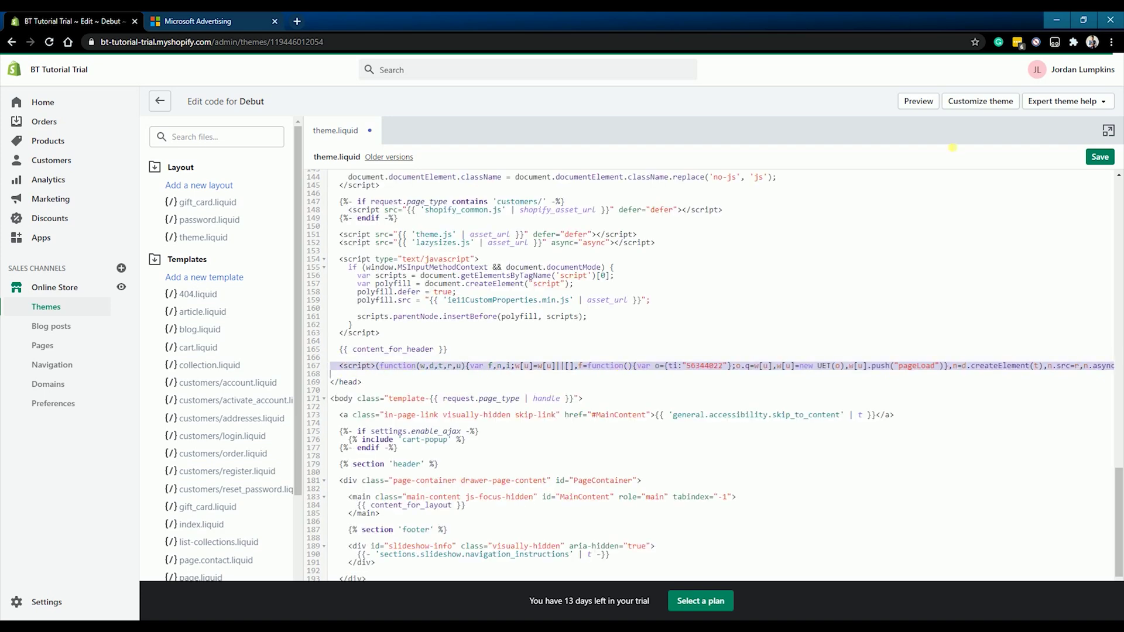
left_click(1099, 157)
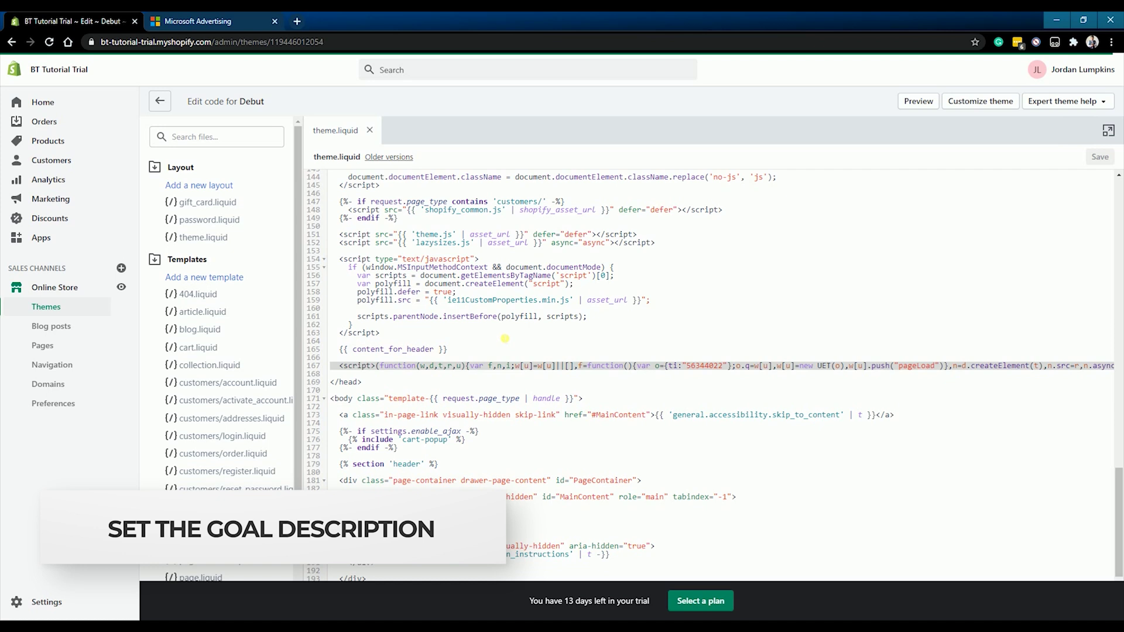
- Start a new Destination URL conversion goal named Goal Test
left_click(219, 25)
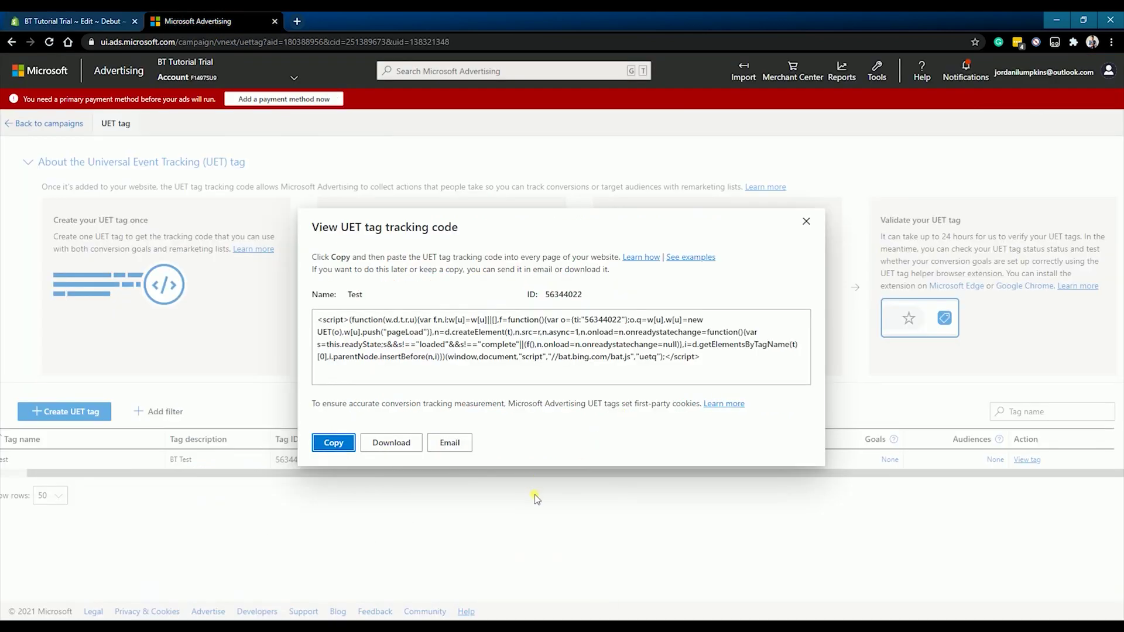
left_click(535, 494)
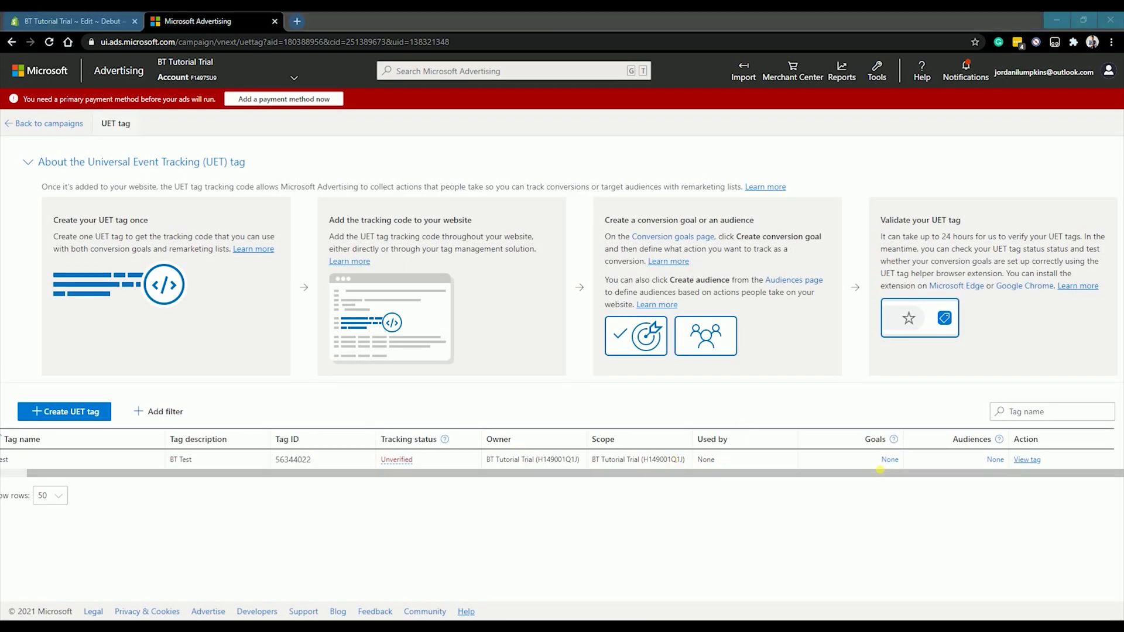
left_click(890, 460)
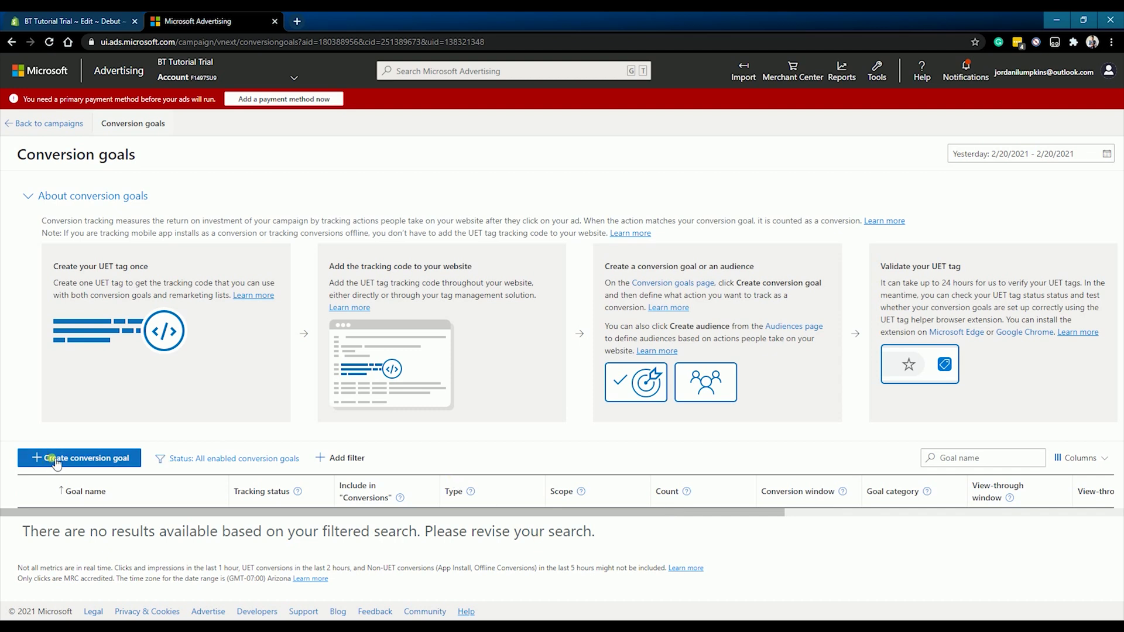
left_click(73, 459)
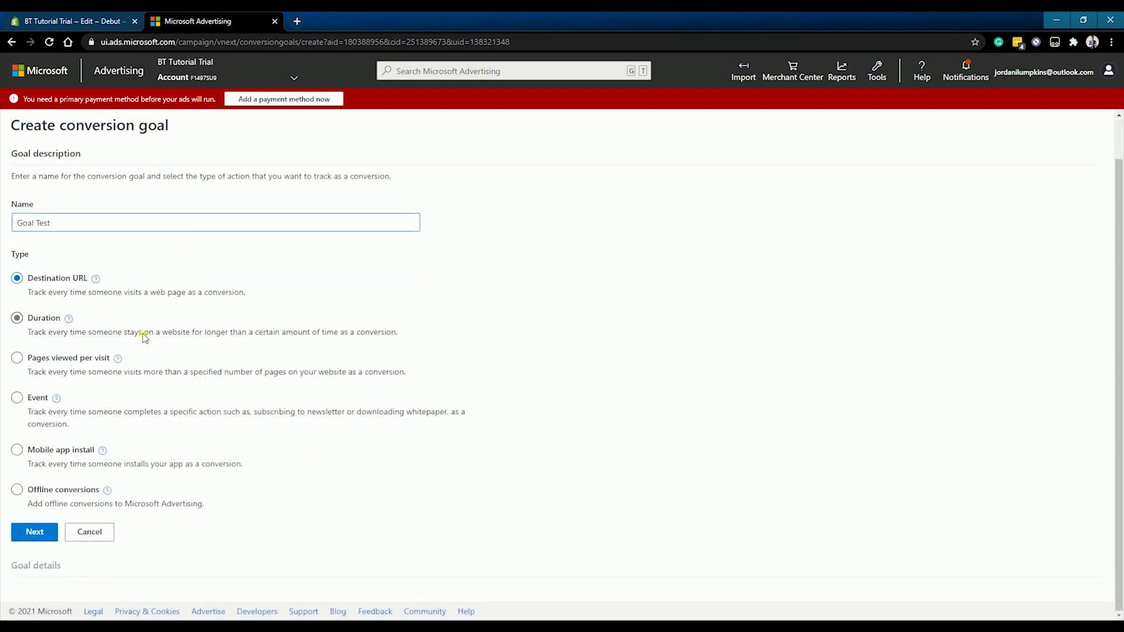
left_click(35, 532)
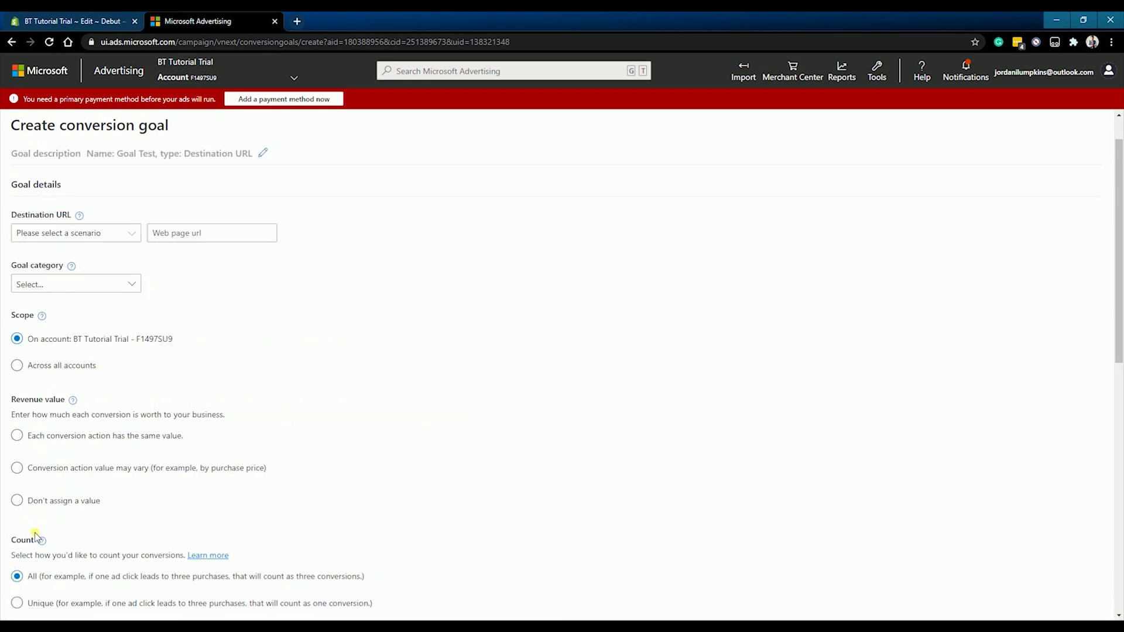
- Set the goal's URL rule to Equals to and paste the store's URL
left_click(100, 233)
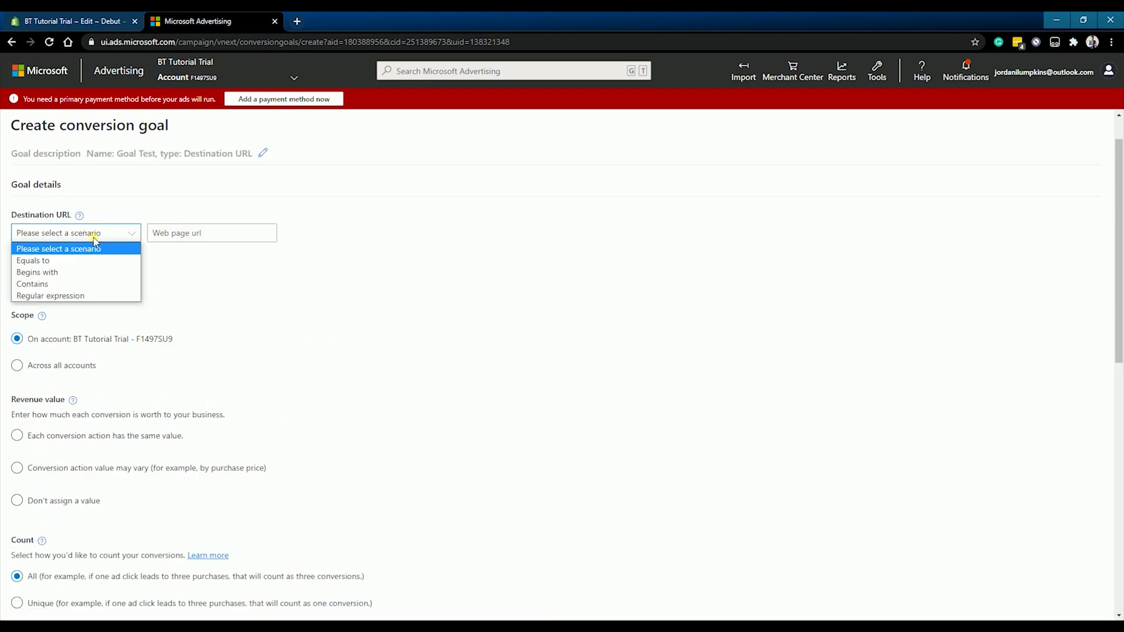
left_click(84, 261)
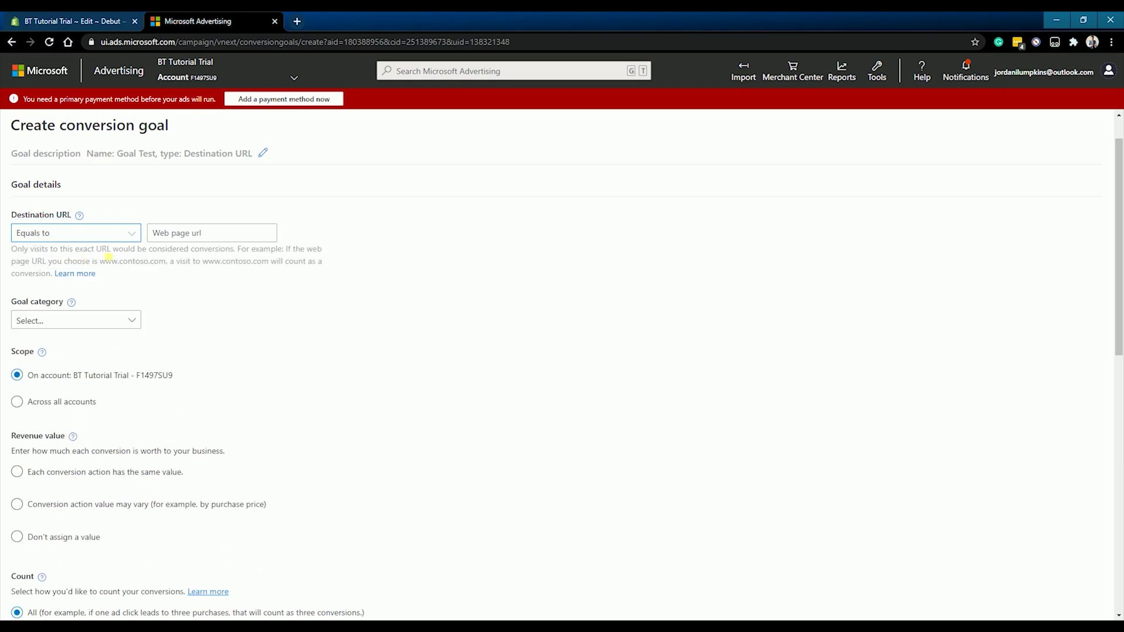
left_click(216, 237)
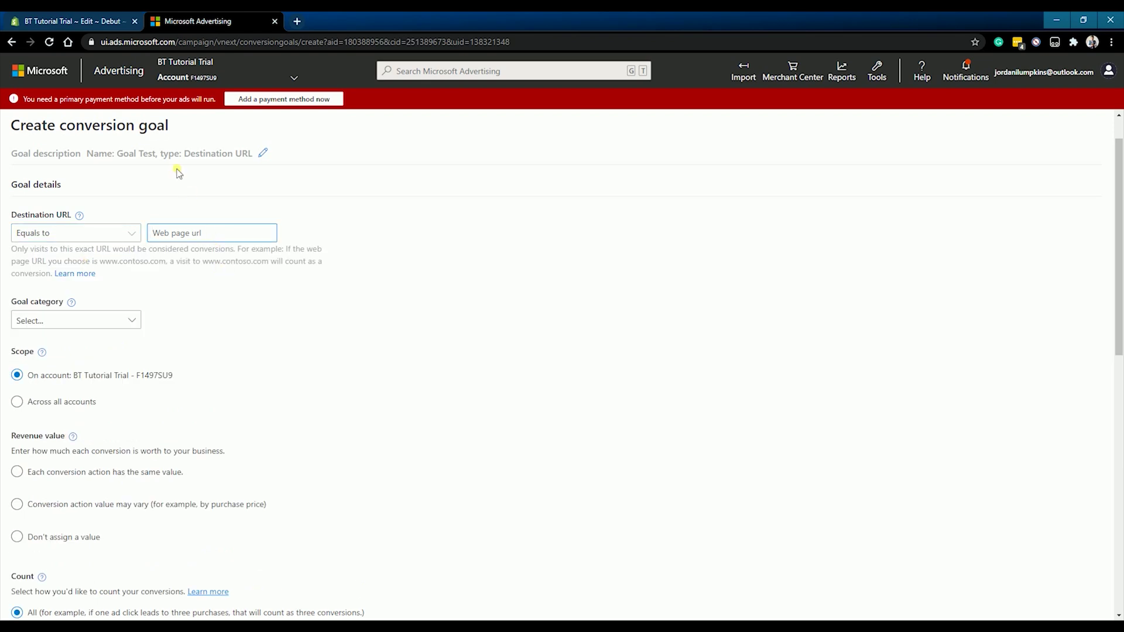
left_click(79, 19)
left_click(121, 287)
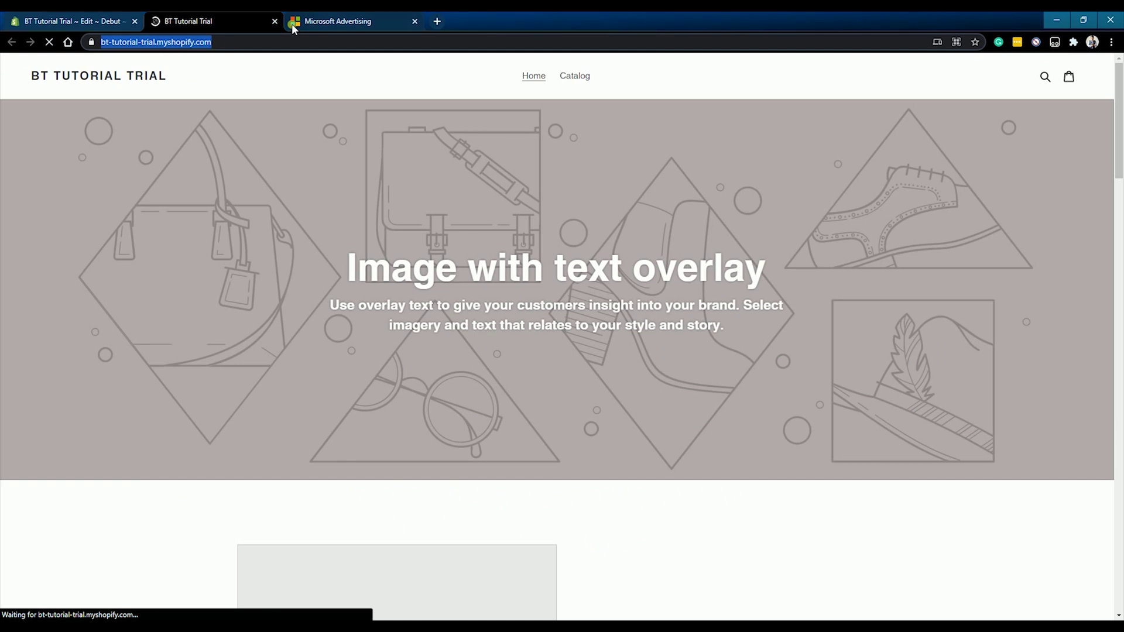
left_click(275, 21)
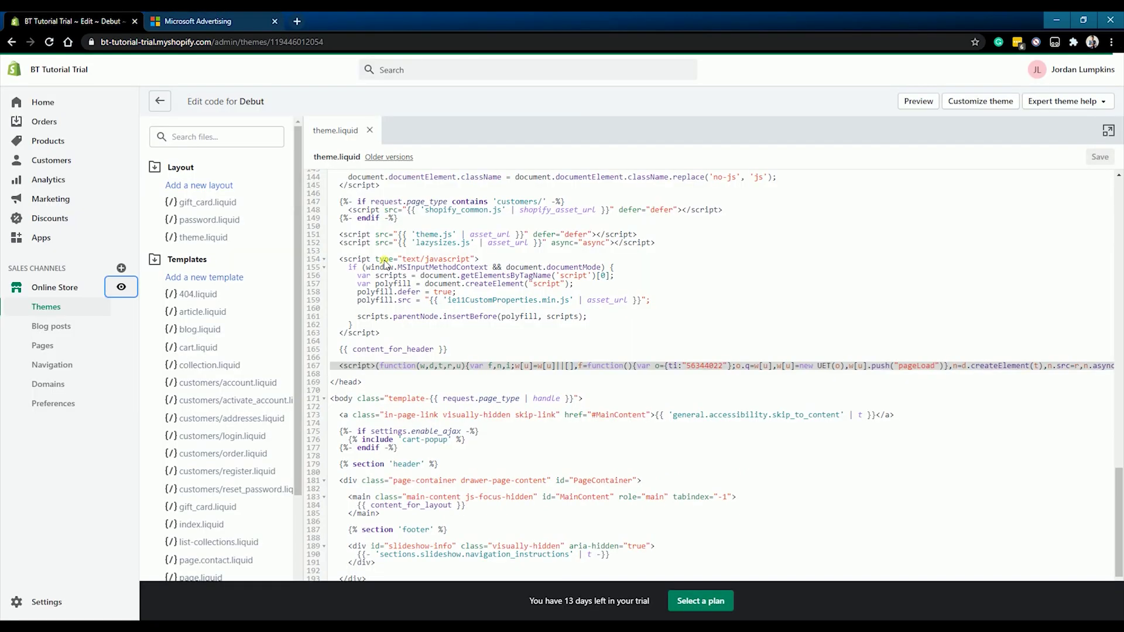
left_click(187, 21)
type("https://bt-tutorial-trial.myshopify.com/")
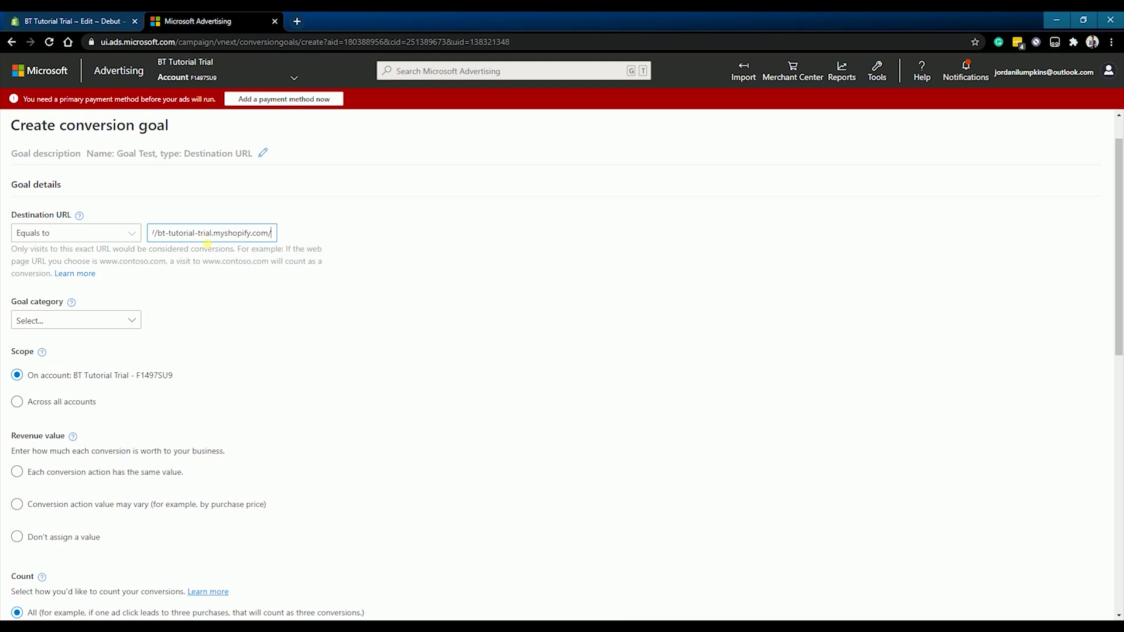
- Set the goal category to Subscribe and give every conversion the same value
left_click(70, 320)
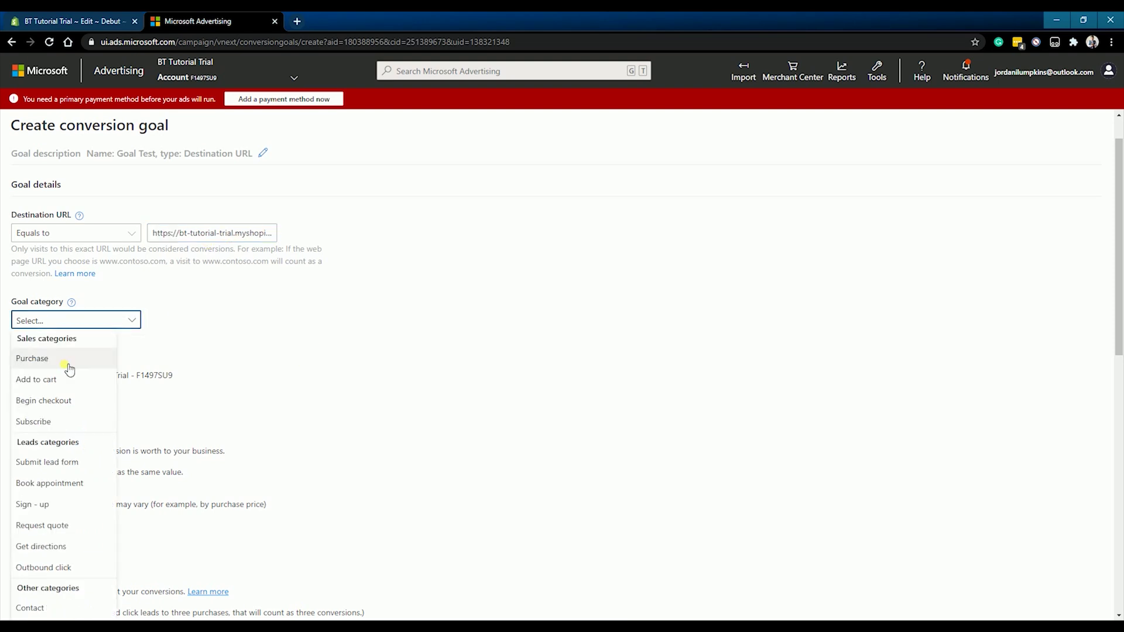
left_click(35, 421)
scroll(251, 432, "down", 2)
scroll(91, 451, "down", 1)
left_click(65, 359)
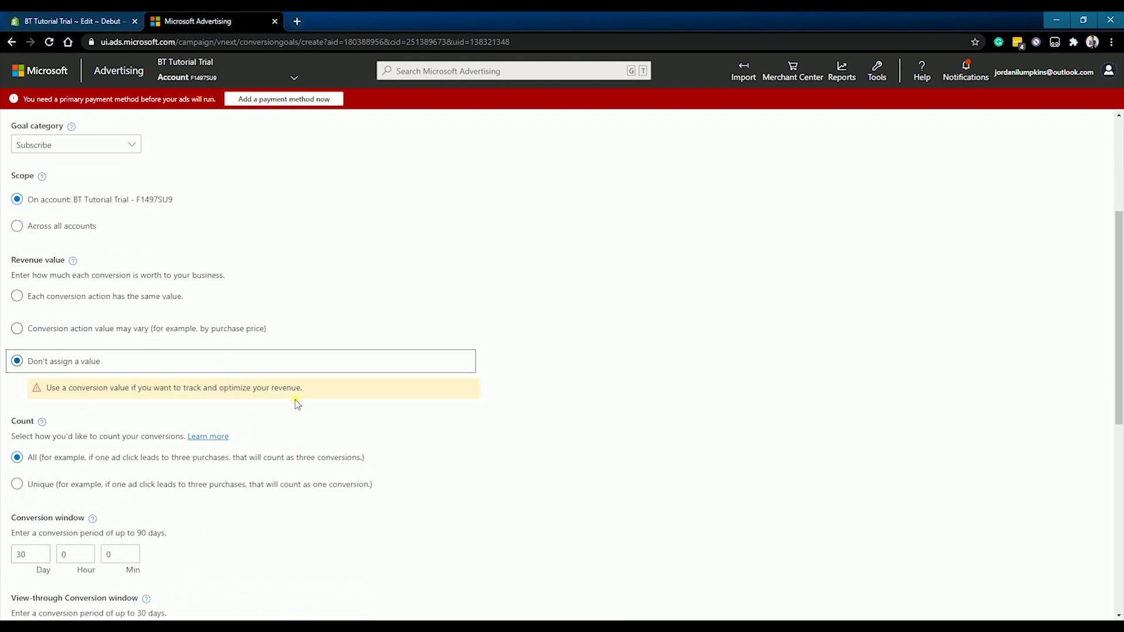
scroll(147, 293, "down", 1)
left_click(166, 238)
scroll(193, 304, "down", 3)
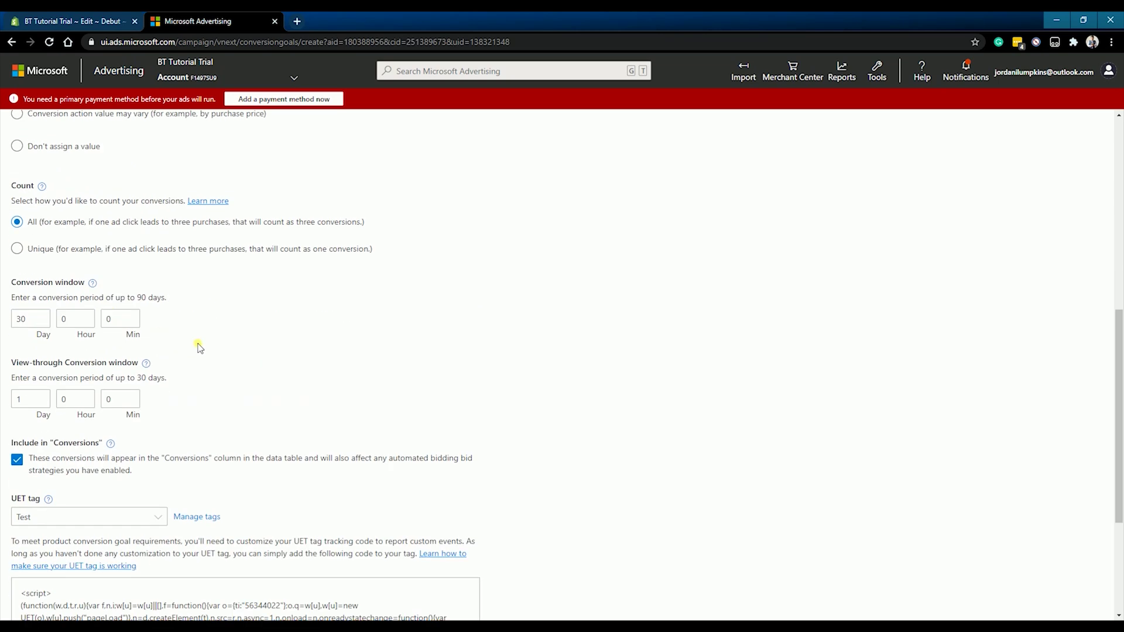
scroll(199, 348, "down", 3)
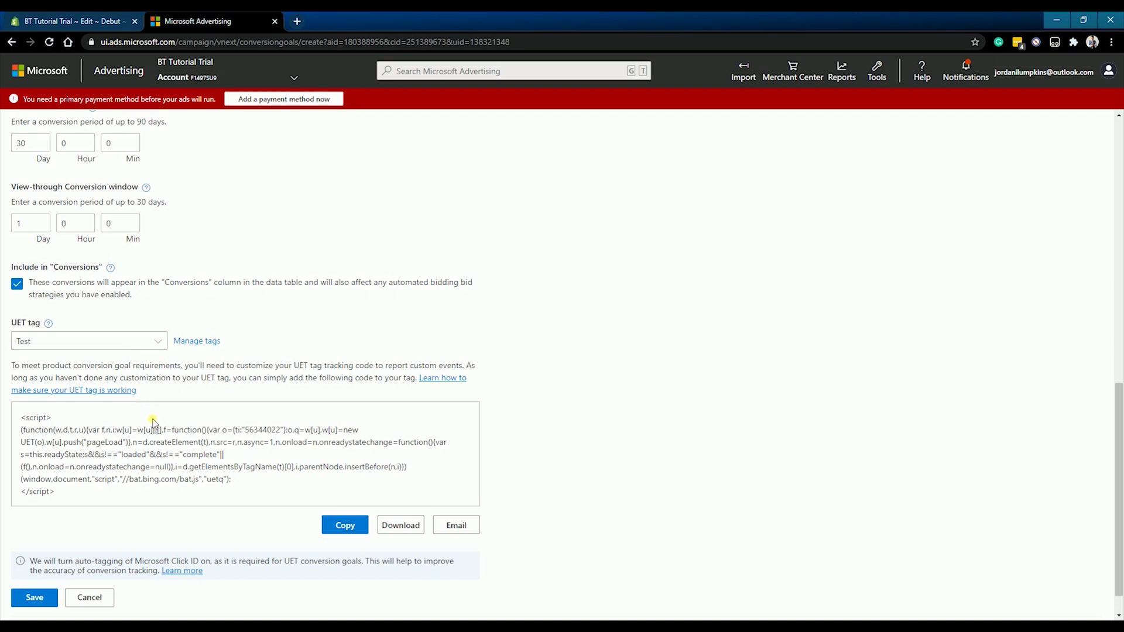
- Copy the goal's Test-tag UET script code
left_click_drag(119, 489, 34, 417)
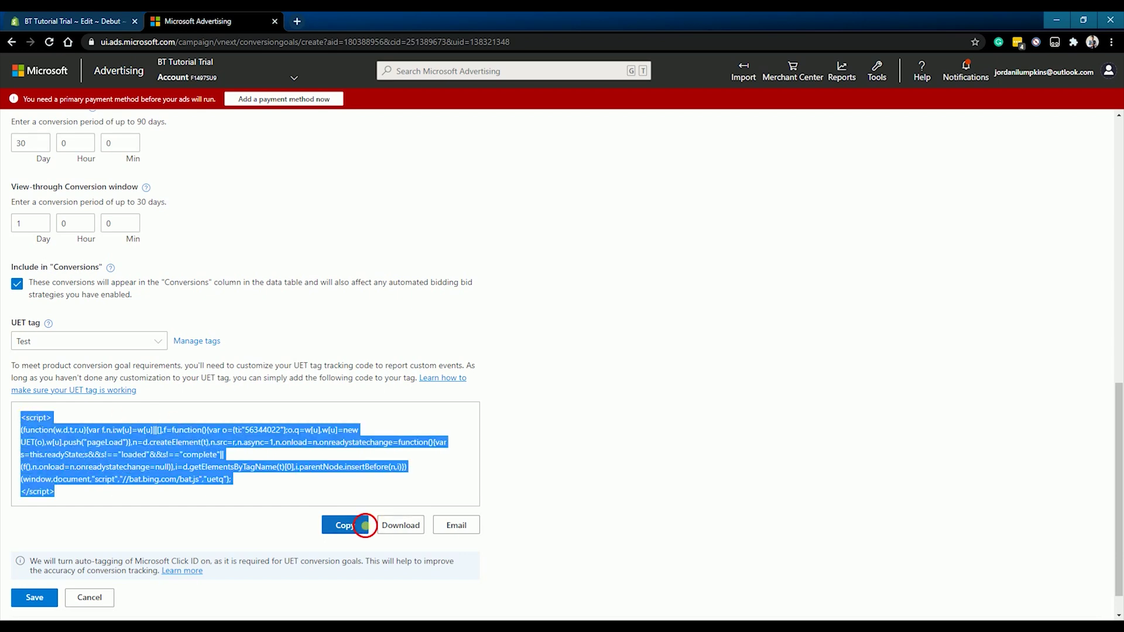
left_click(363, 525)
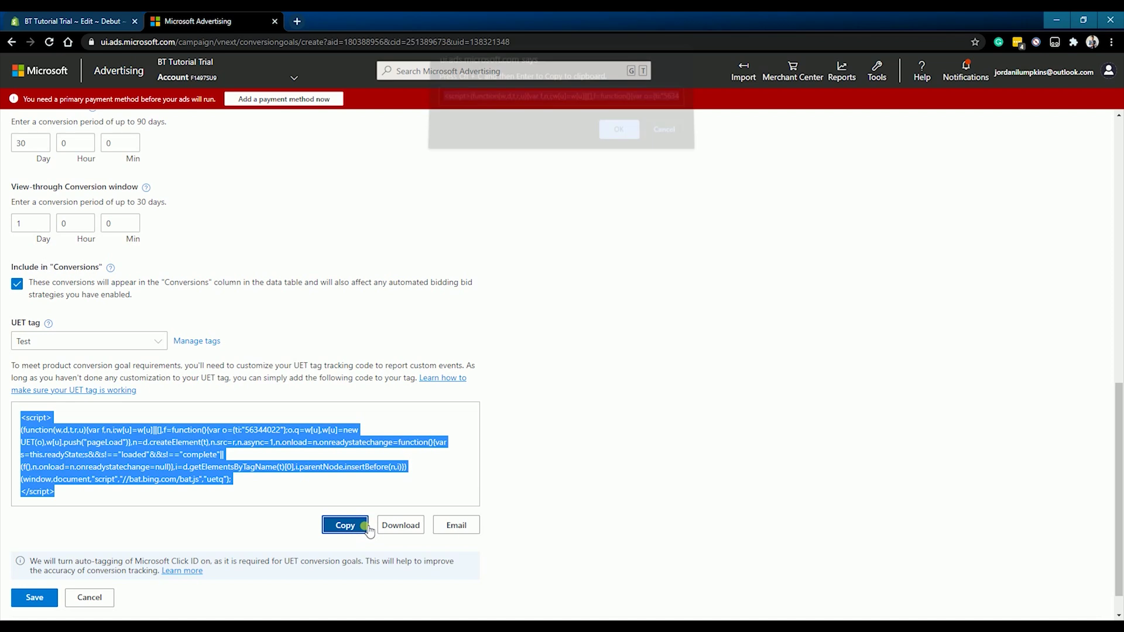
left_click(620, 140)
- Paste the copied UET script over the old script line in theme.liquid
left_click(70, 19)
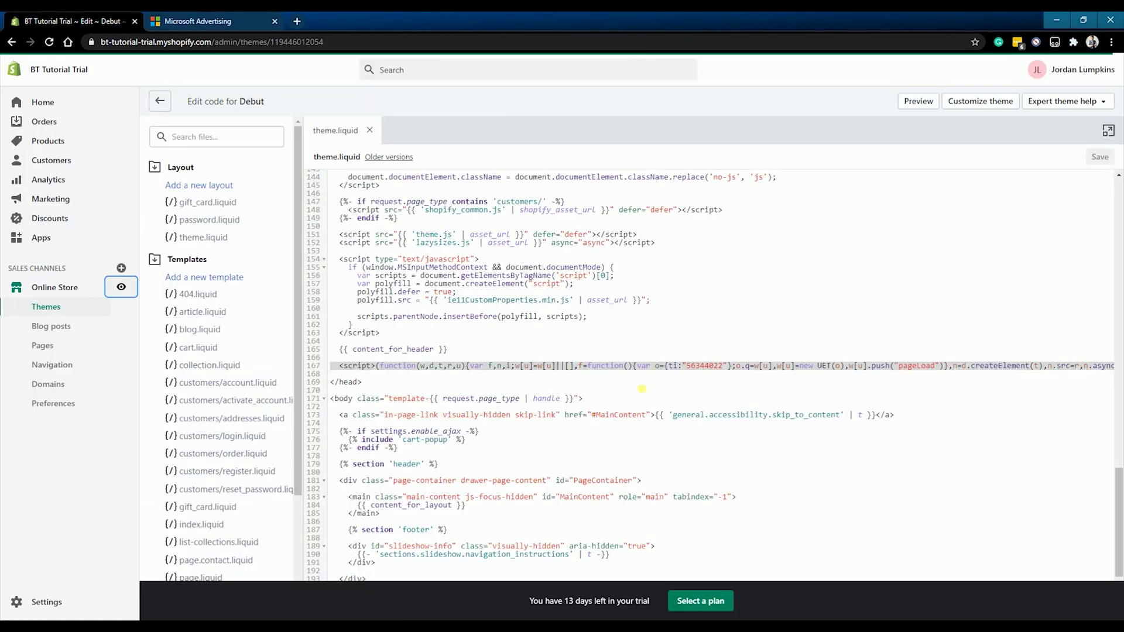
key("ctrl+v")
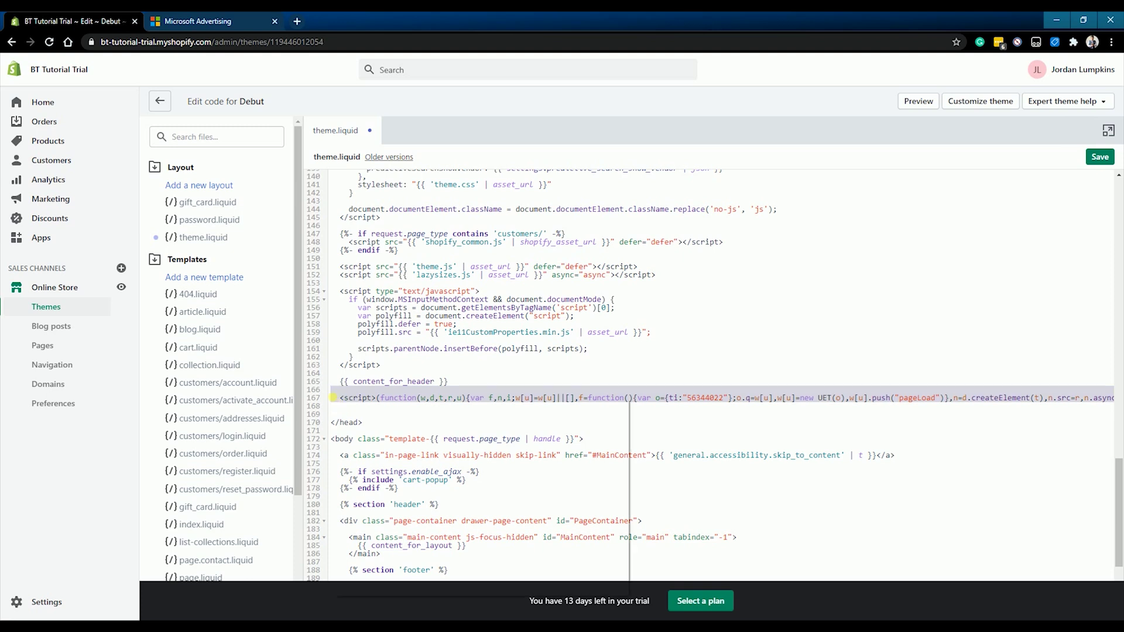
right_click(335, 400)
left_click(364, 456)
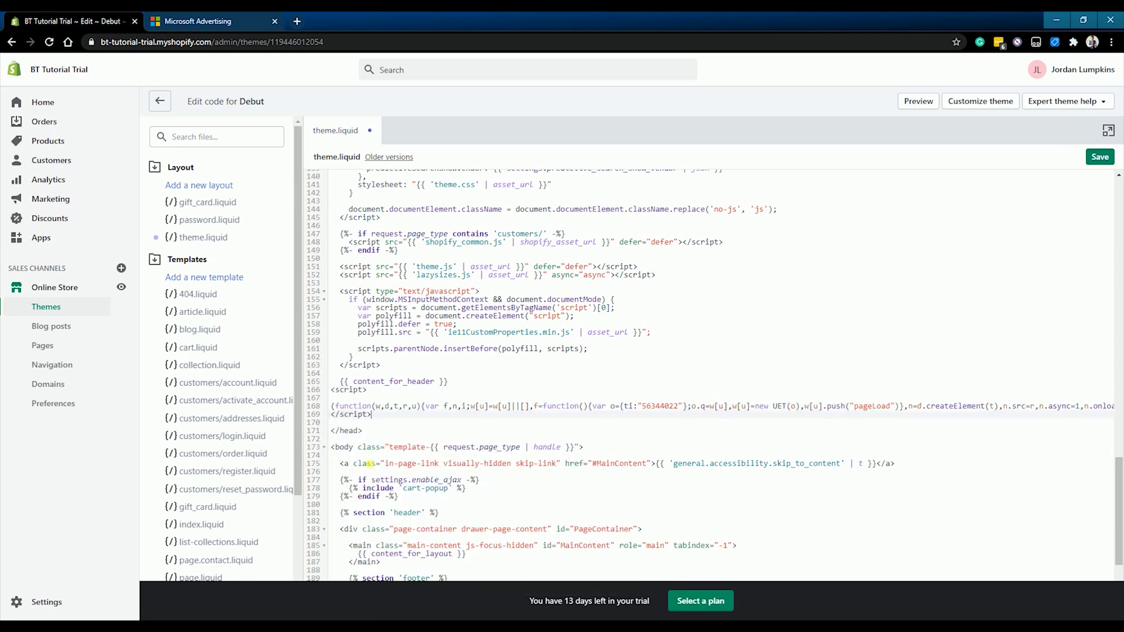
- Put the script on its own line after content_for_header, save, and open the live store
left_click(470, 387)
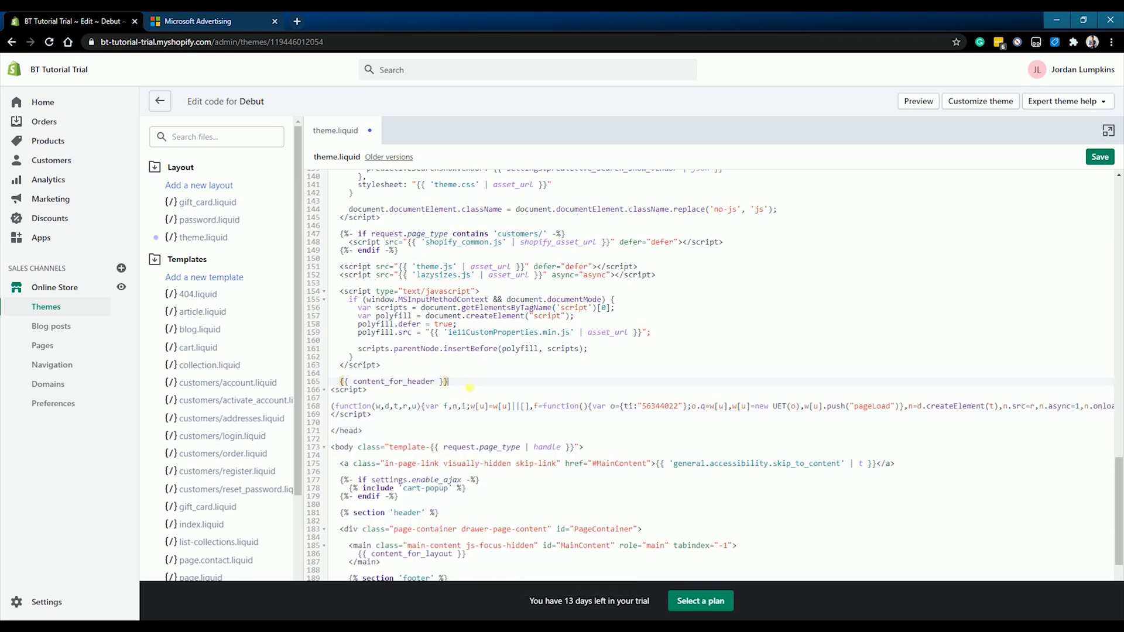
key("Return")
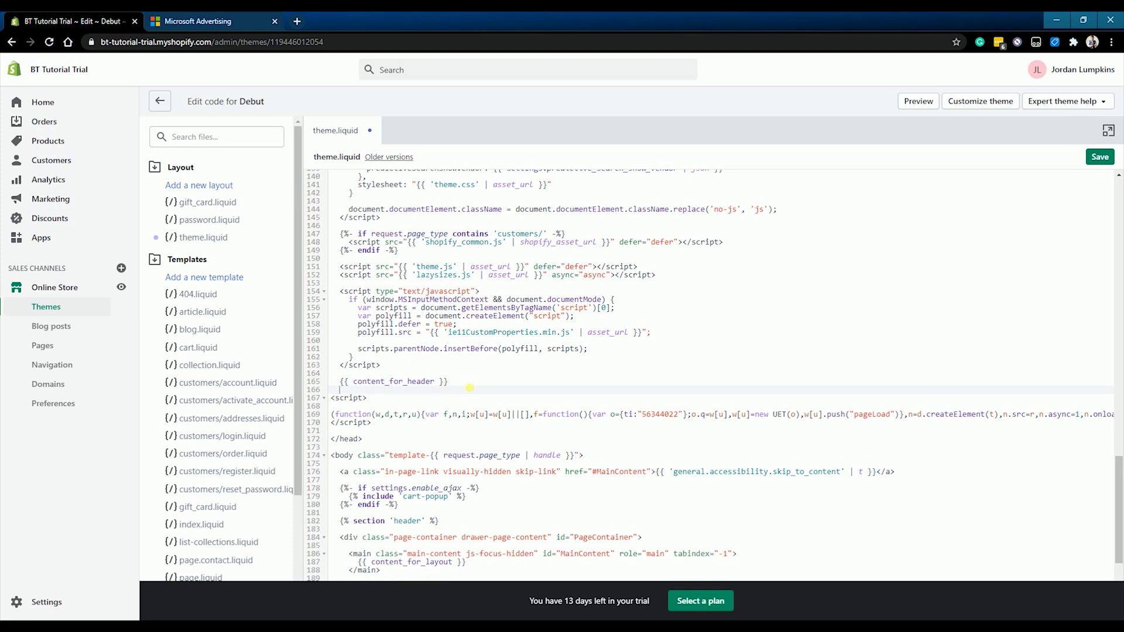
left_click(436, 405)
key("BackSpace")
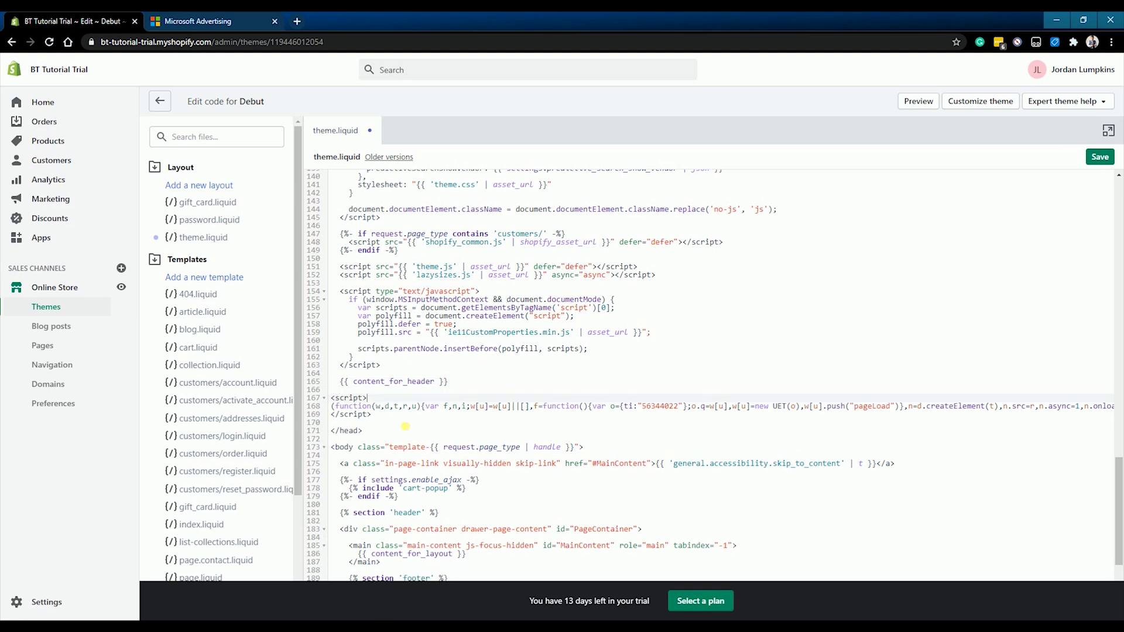
left_click(1100, 157)
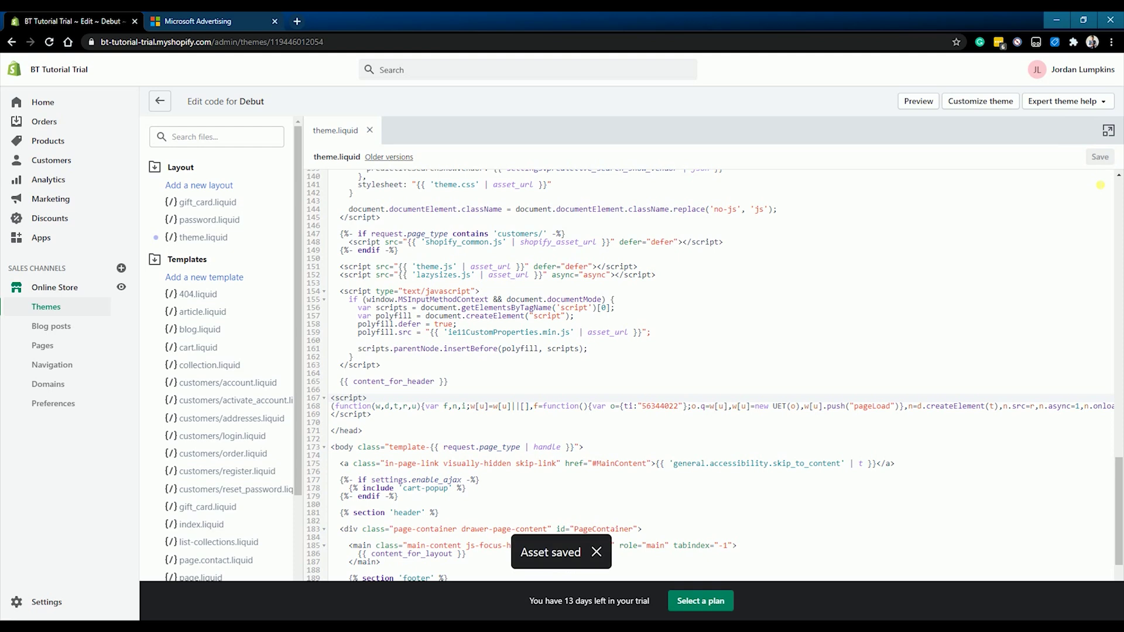
left_click(122, 287)
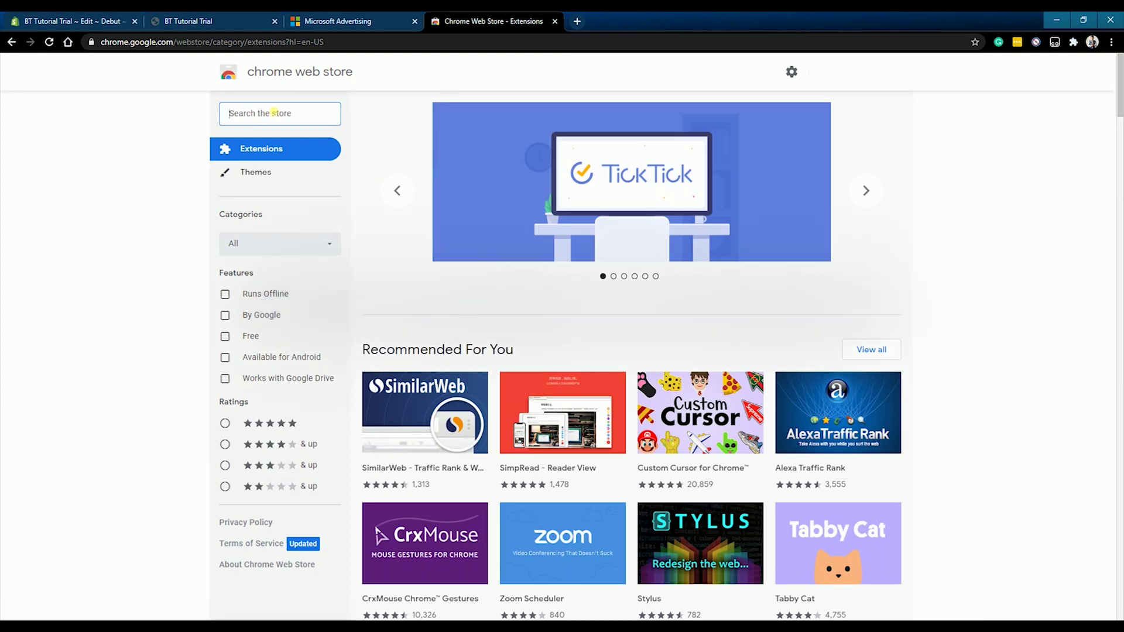
- Search the Chrome Web Store for 'uet tag helper' and add Microsoft Advertising's UET Tag Helper
left_click(279, 115)
type("uet")
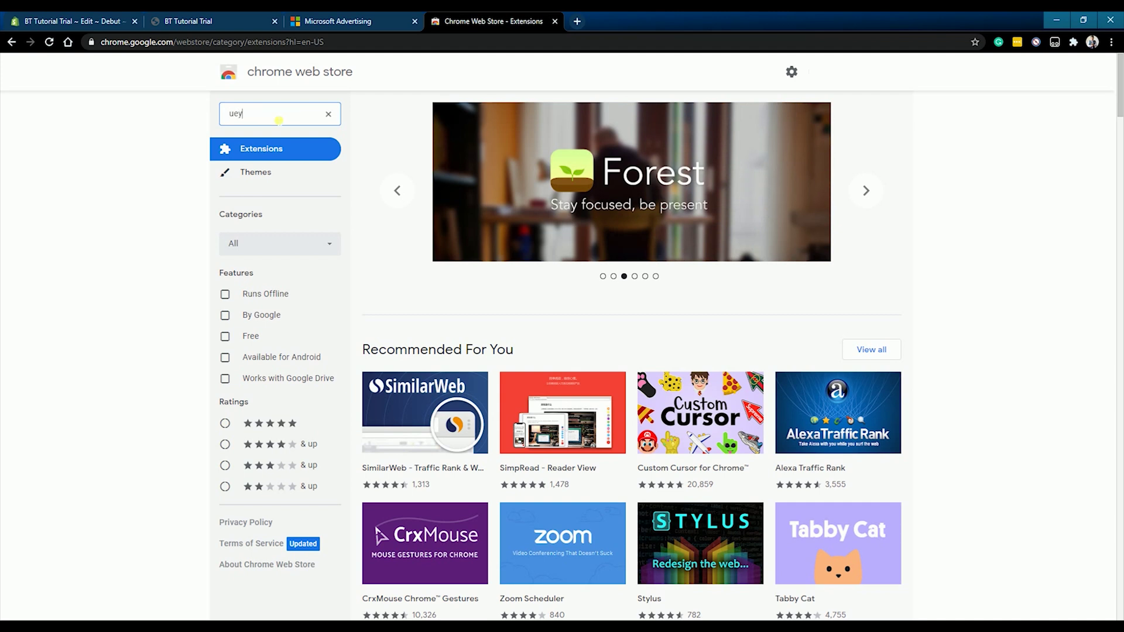
key("Down")
key("Return")
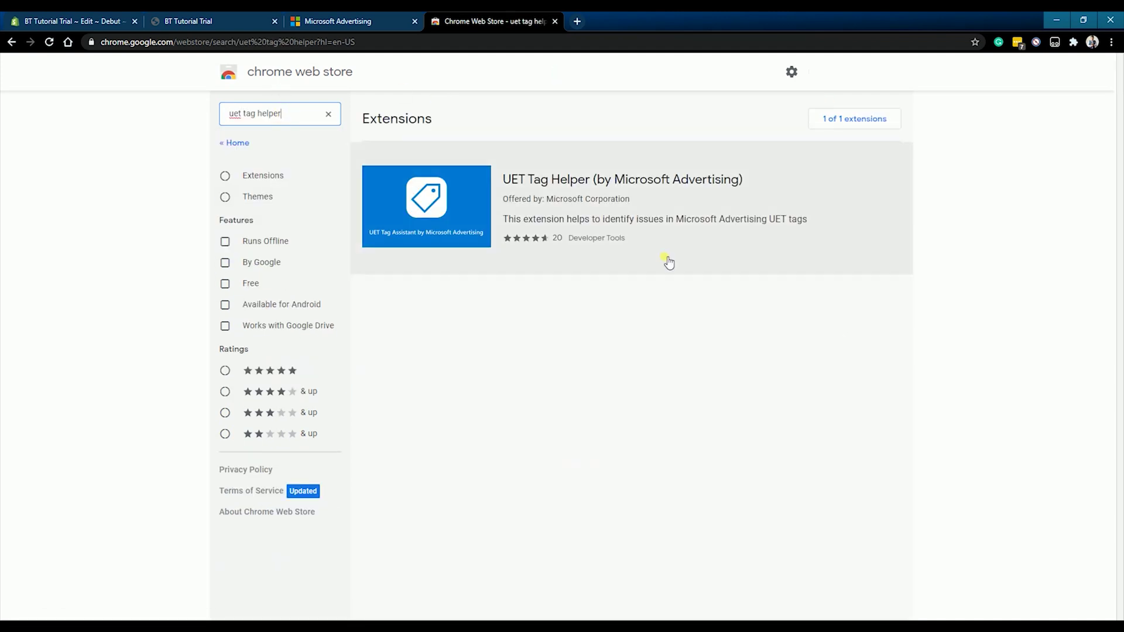
left_click(729, 254)
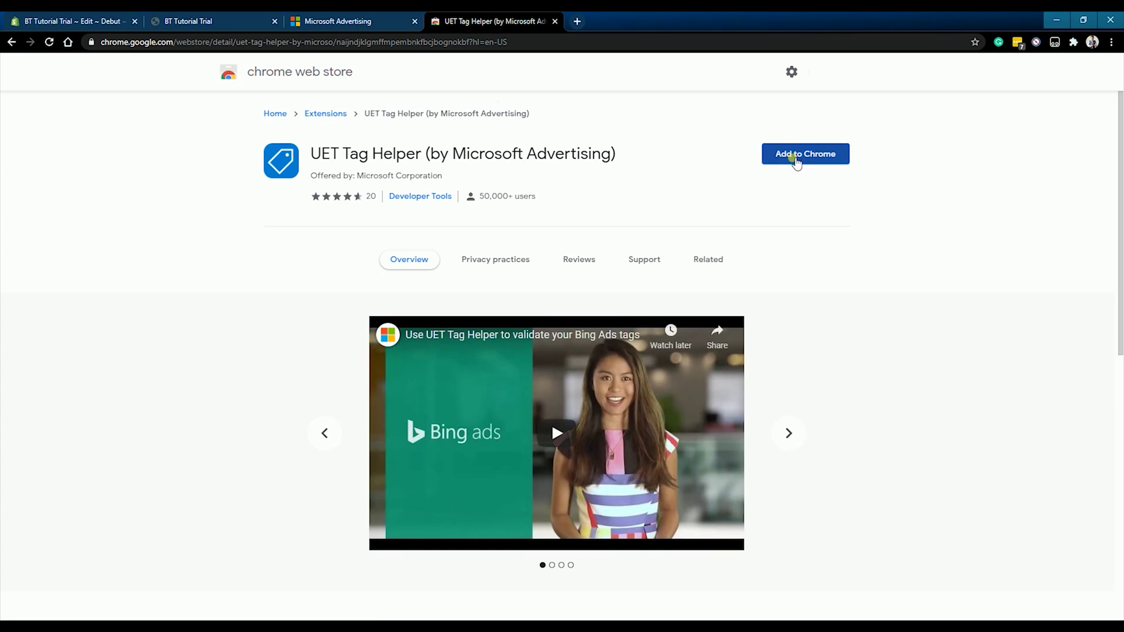
left_click(795, 158)
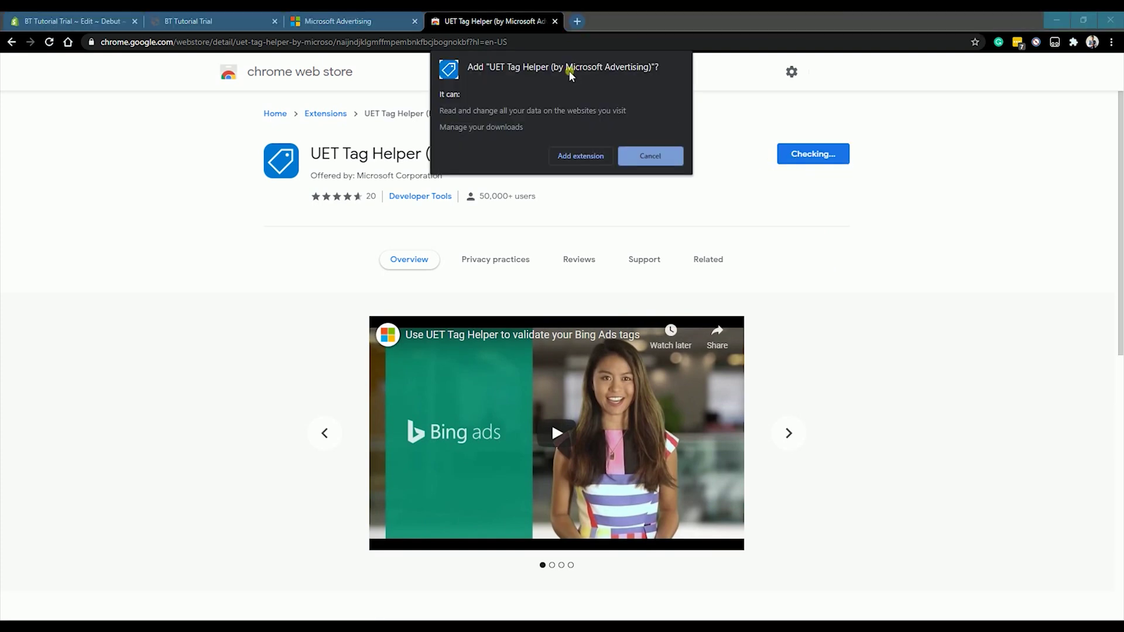
left_click(595, 155)
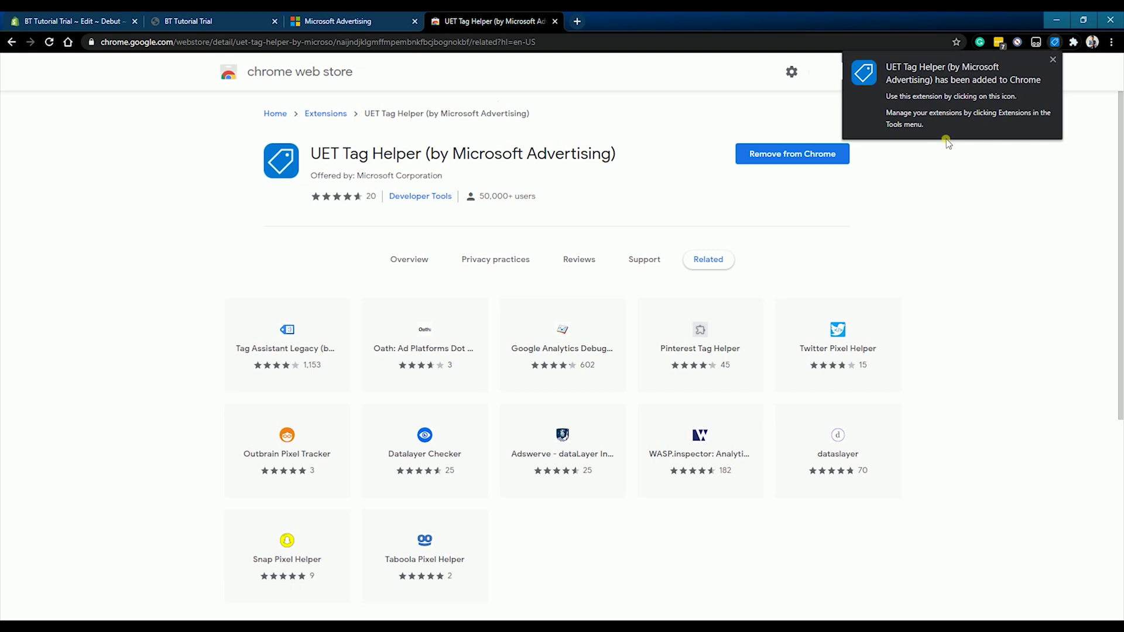
left_click(1052, 60)
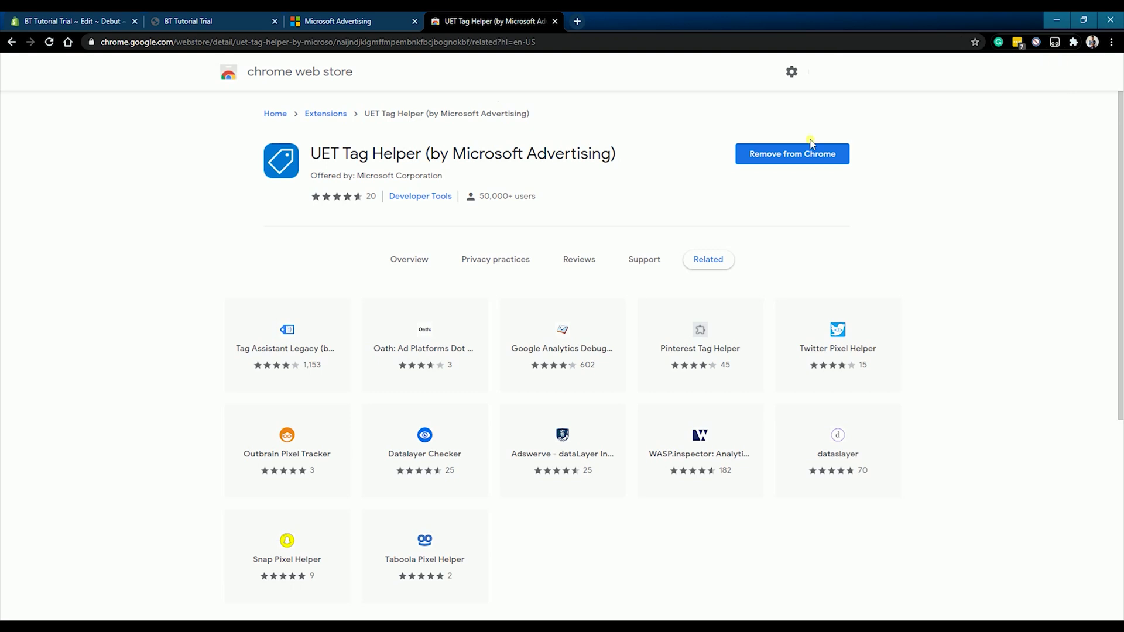
- Pin UET Tag Helper to the Chrome toolbar
left_click(555, 22)
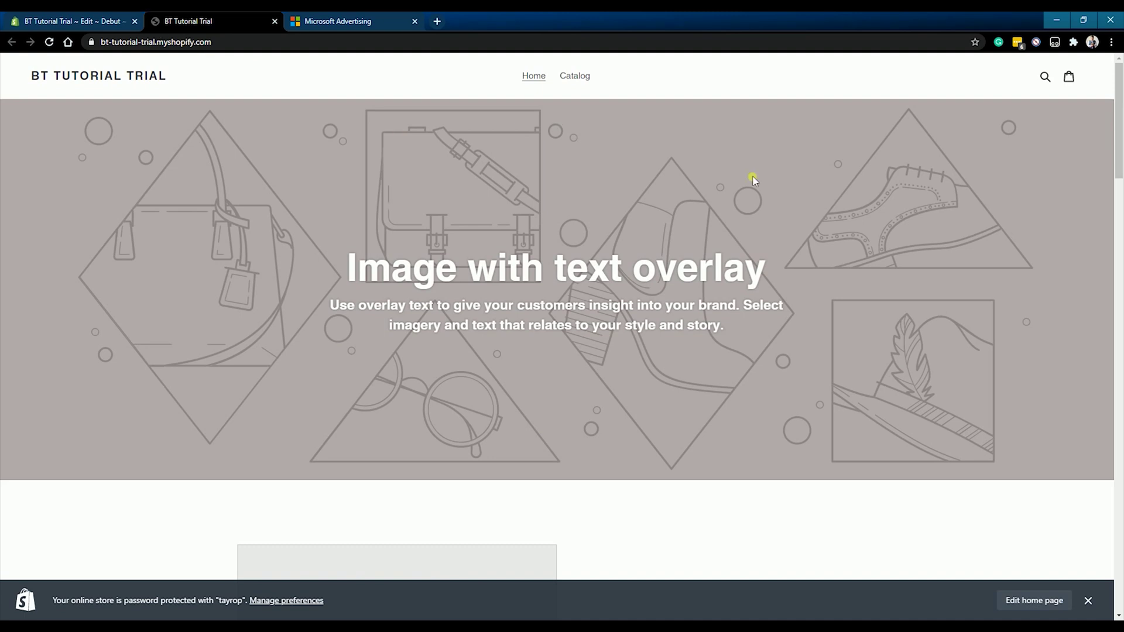
left_click(1073, 42)
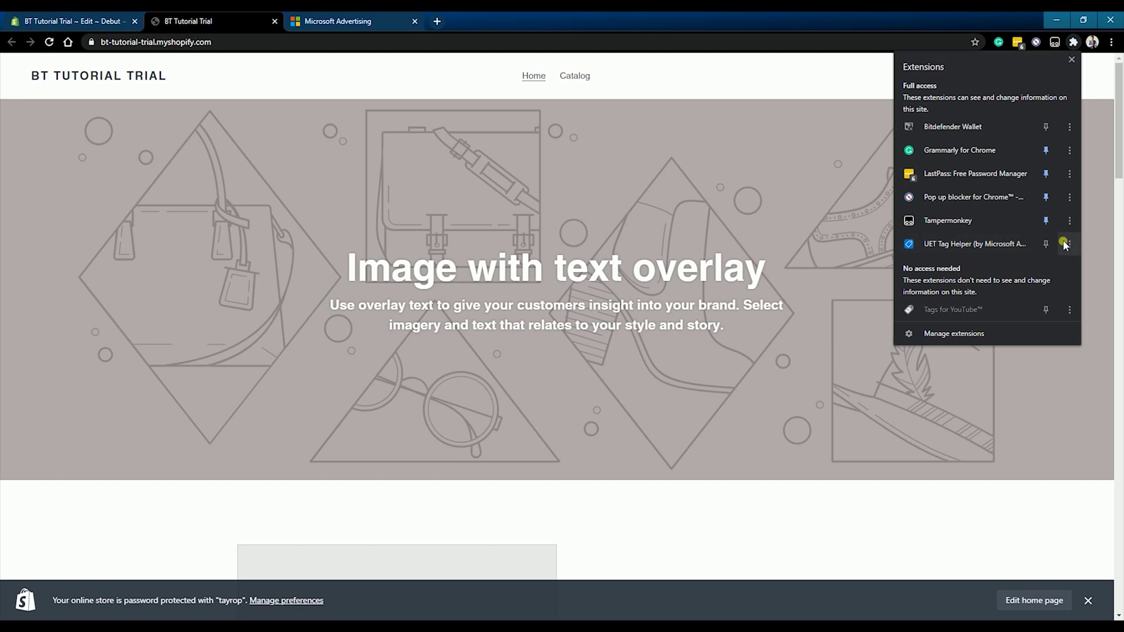
left_click(1046, 247)
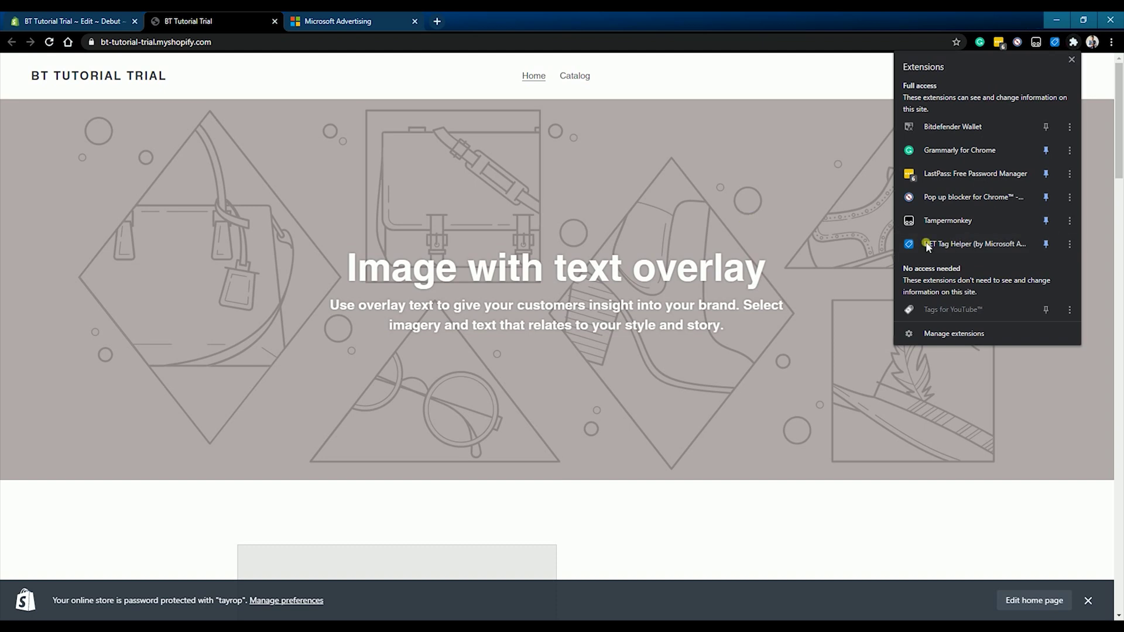
left_click(741, 227)
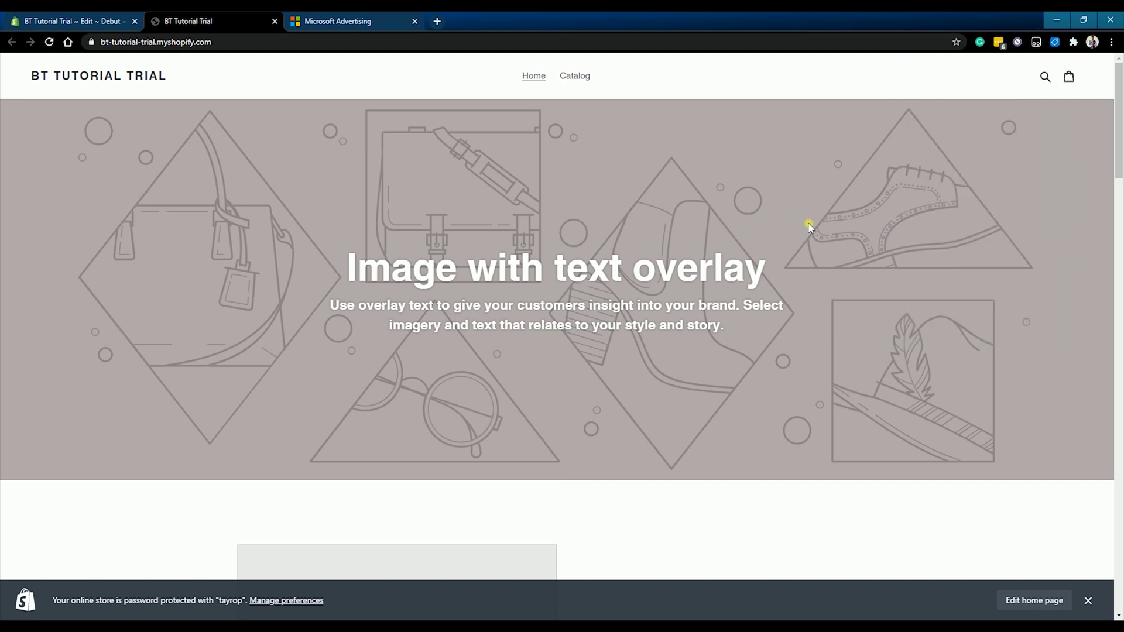
- Turn UET Tag Helper on, reload the storefront, and confirm its Page Load Event tag
left_click(1056, 42)
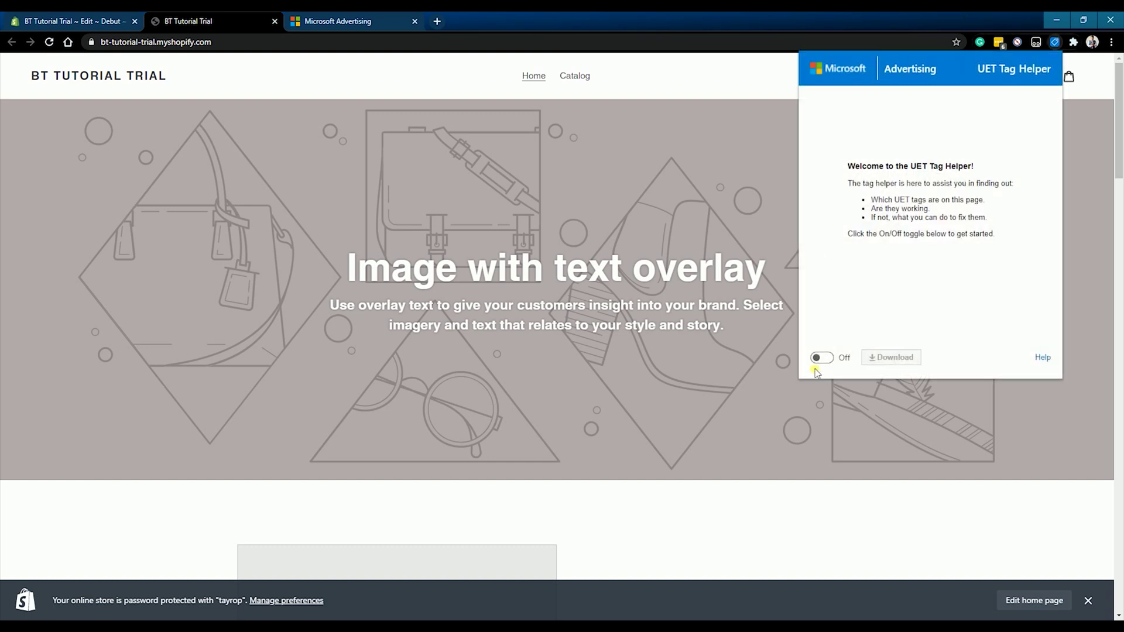
left_click(831, 358)
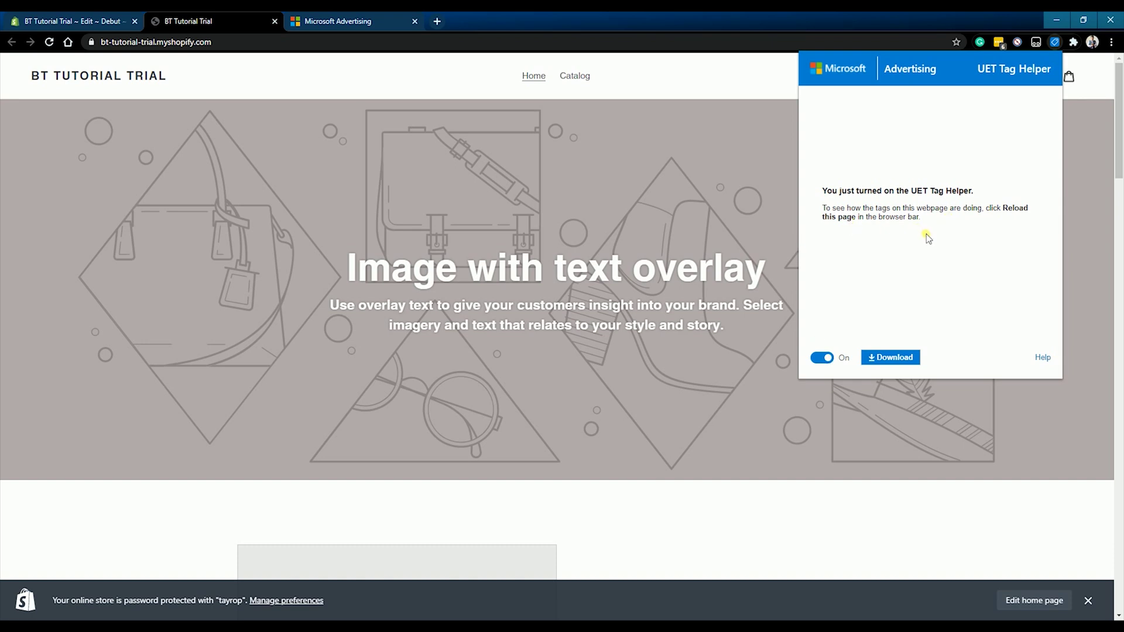
left_click(601, 269)
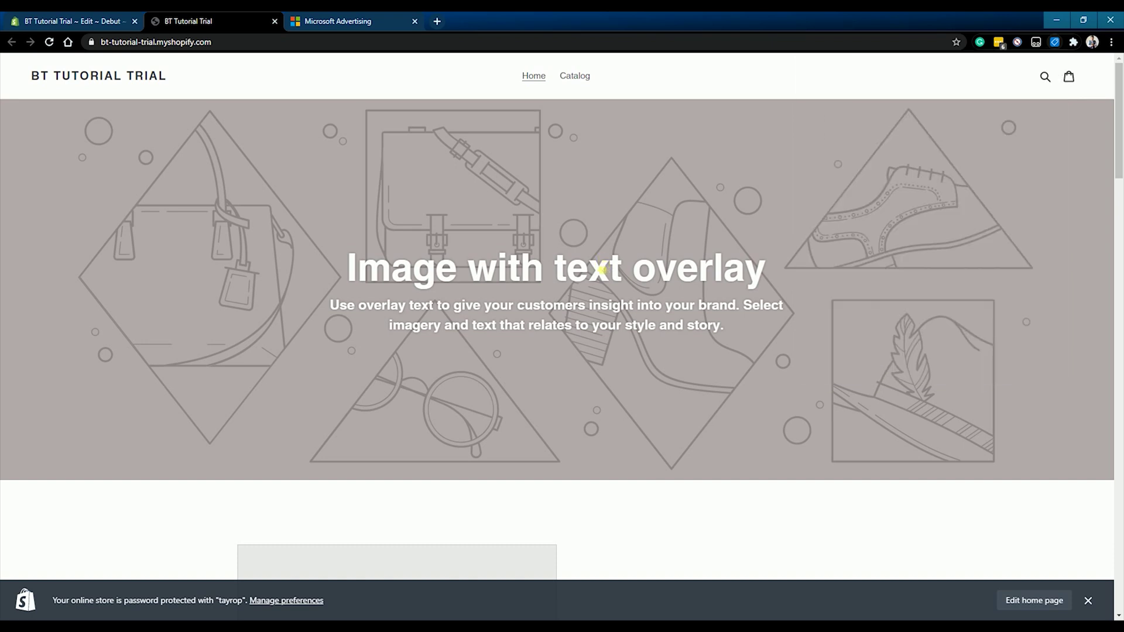
left_click(50, 43)
left_click(1054, 42)
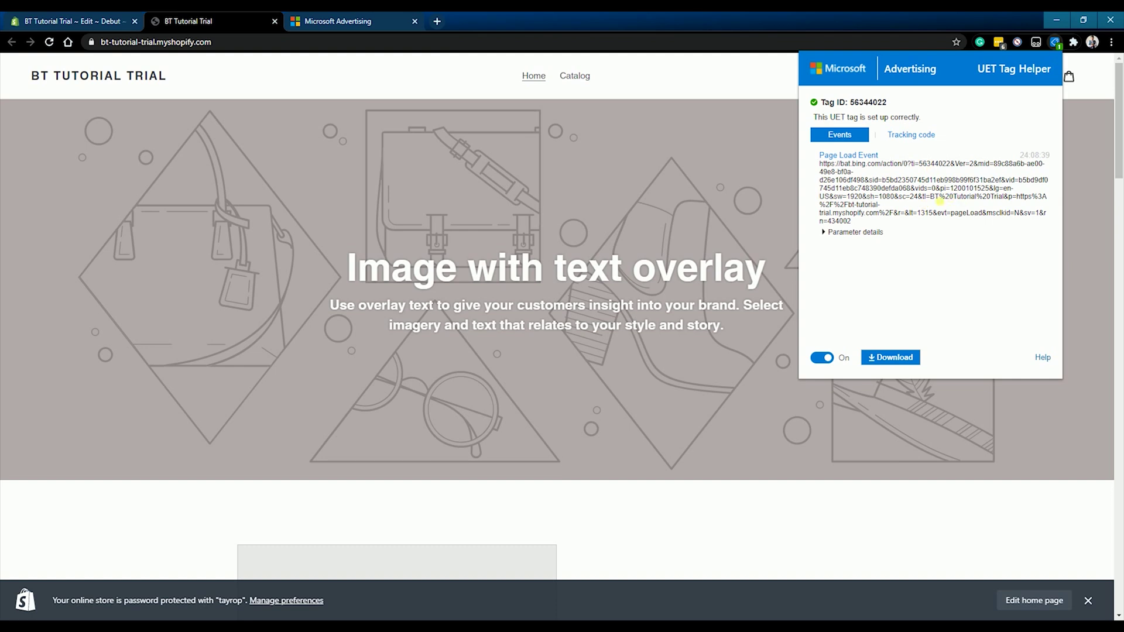
left_click(289, 204)
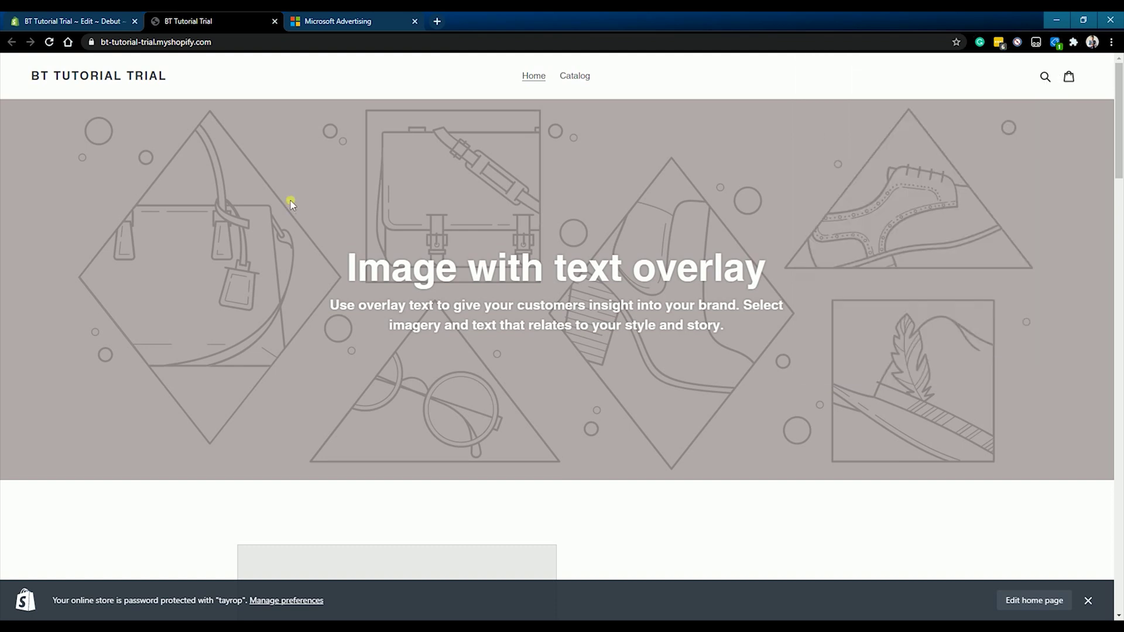
- Save Goal Test and check its Tag ID column in the conversion goals table
left_click(327, 24)
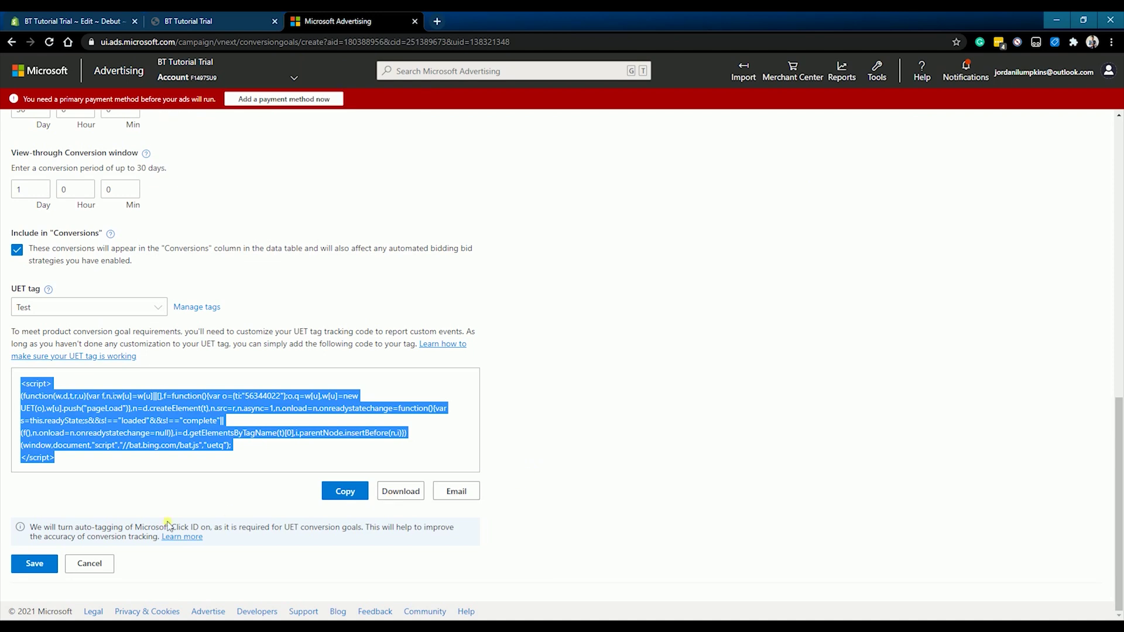
left_click(28, 562)
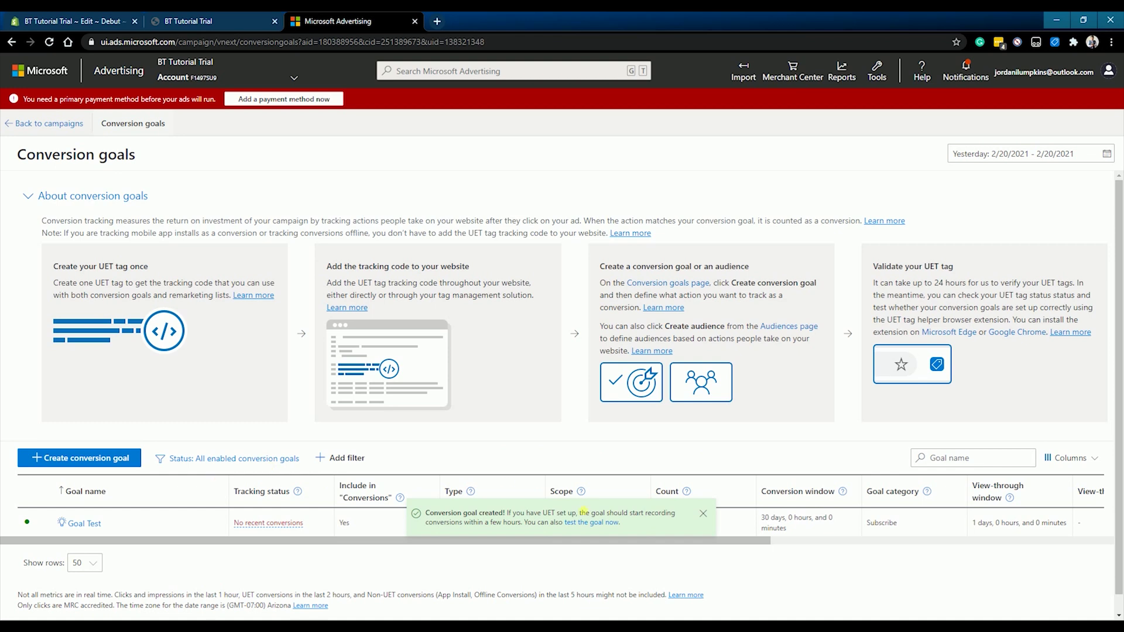
left_click_drag(436, 519, 658, 521)
left_click(655, 524)
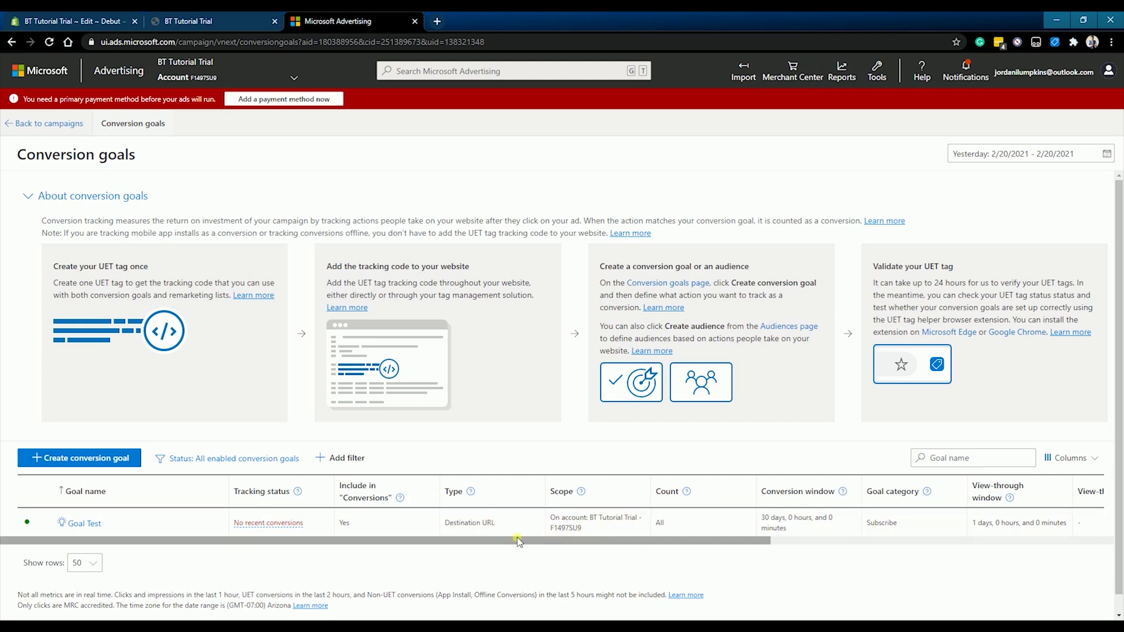
left_click_drag(435, 543, 396, 574)
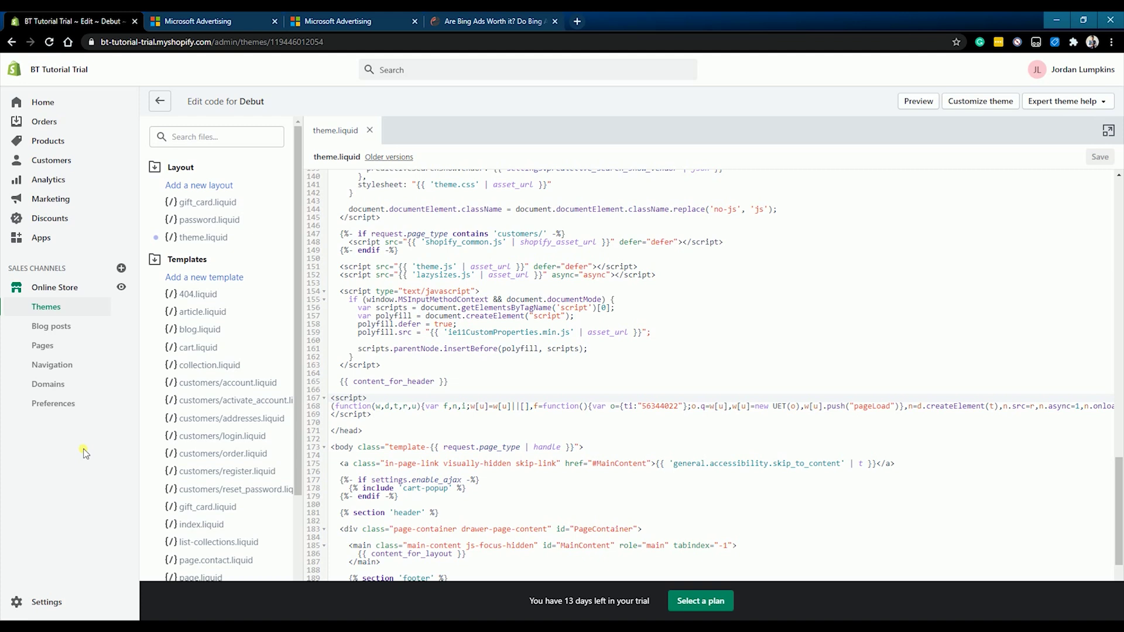
- Under Settings > Checkout, paste the UET script into Additional scripts and save
left_click(47, 603)
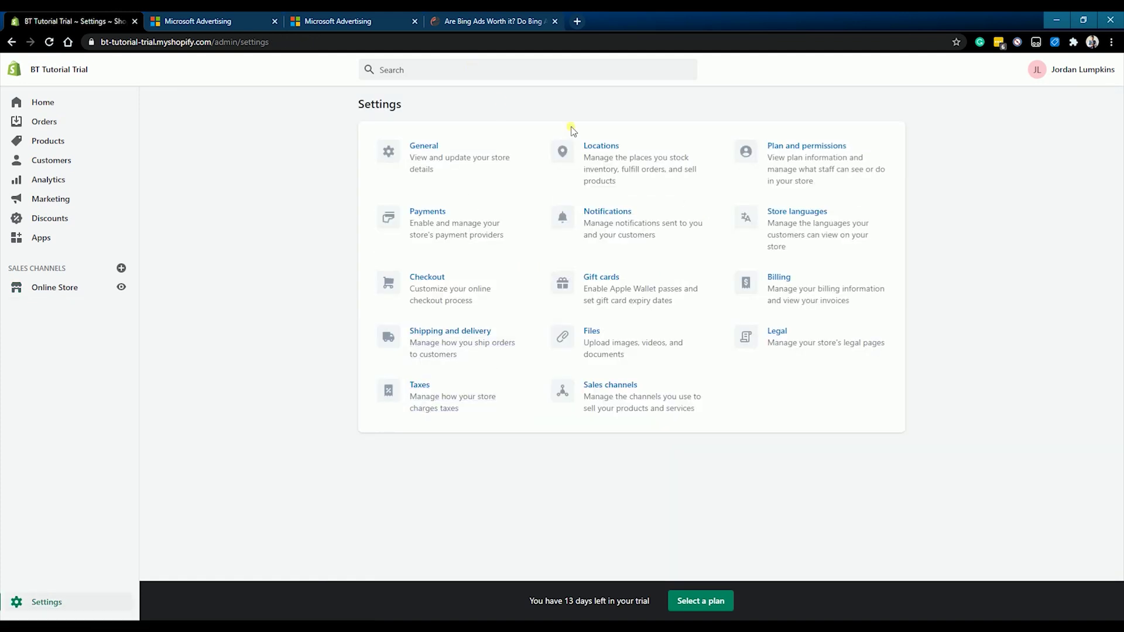
left_click(435, 283)
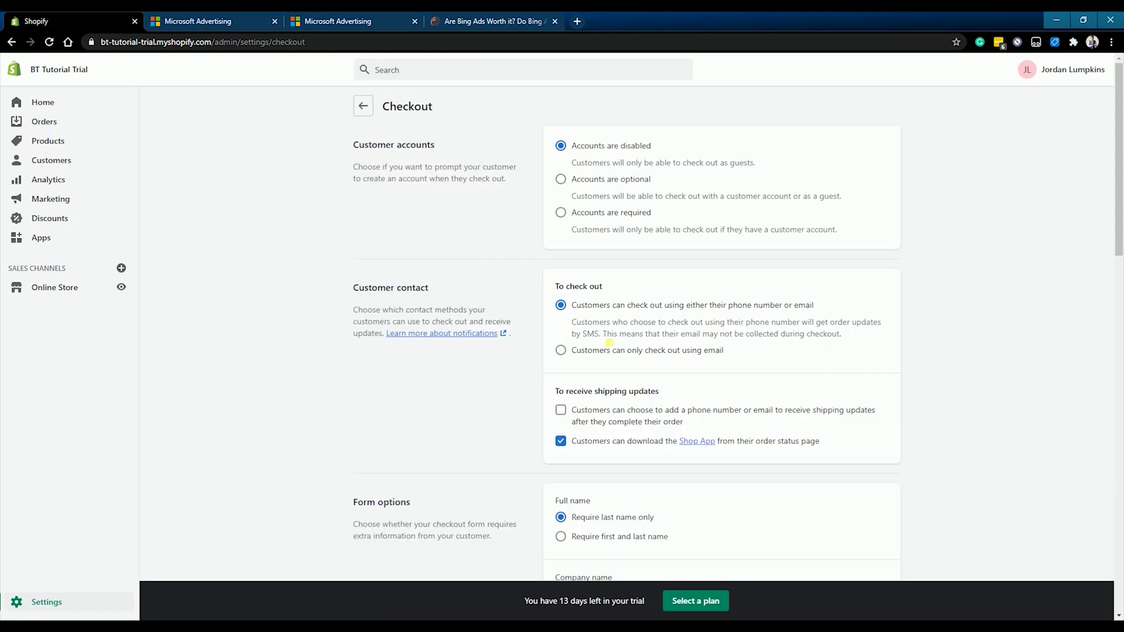
scroll(608, 344, "down", 10)
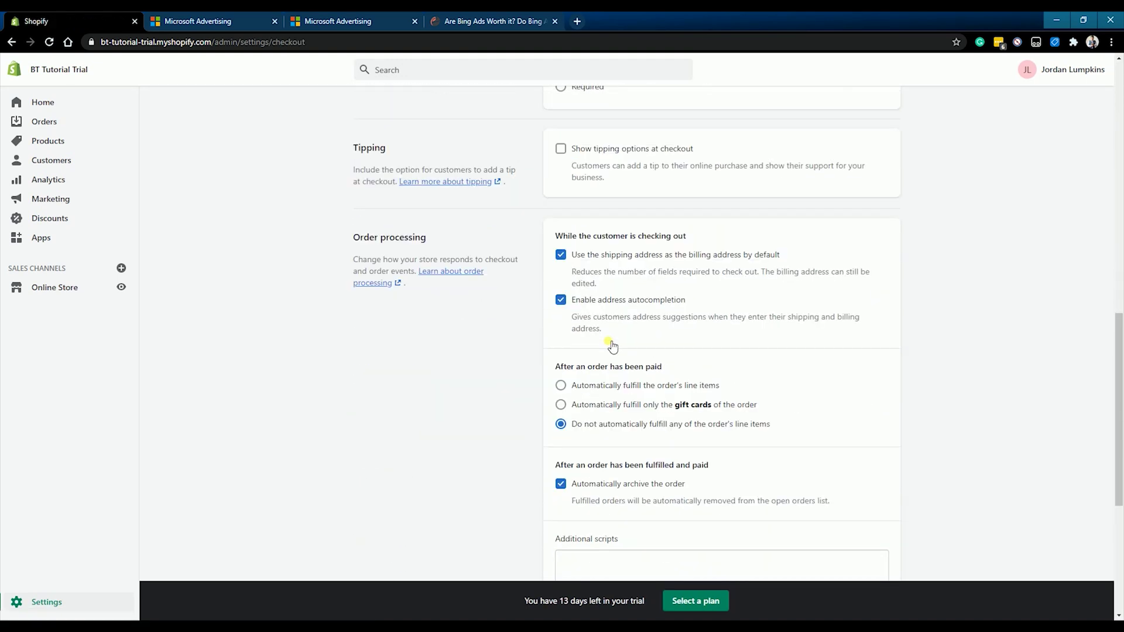
scroll(611, 346, "down", 3)
left_click(616, 390)
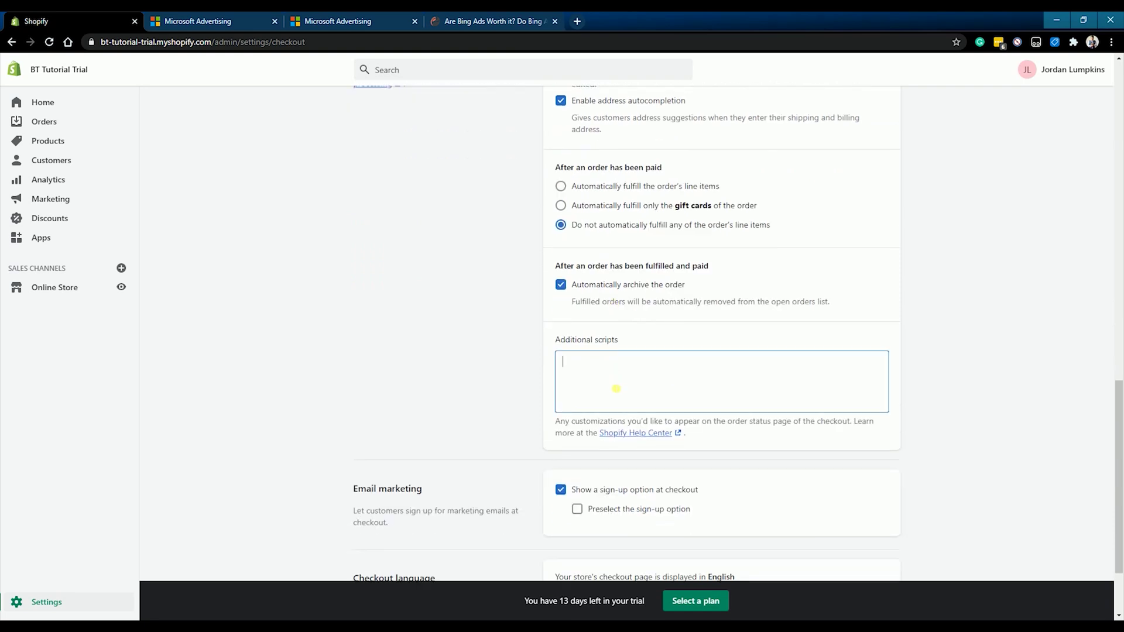
type("<script>(function(w,d,t,r,u){var f,n,i;w[u]=w[u]||[],f=function(){var o={ti:\"56344022\"};o.q=w[u],w[u]=new UET(o),w[u].push(\"pageLoad\")},n=d.createElement(t),n.src=r,n.async=1,n.onload=n.onreadystatechange=function(){var s=this.readyState;s&&s!==\"loaded\"&&s!==\"complete\"||(f(),n.onload=n.onreadystatechange=null)},i=d.getElementsByTagName(t)[0],i.parentNode.insertBefore(n,i)})(window,document,\"script\",\"//bat.bing.com/bat.js\",\"uetq\");</script>")
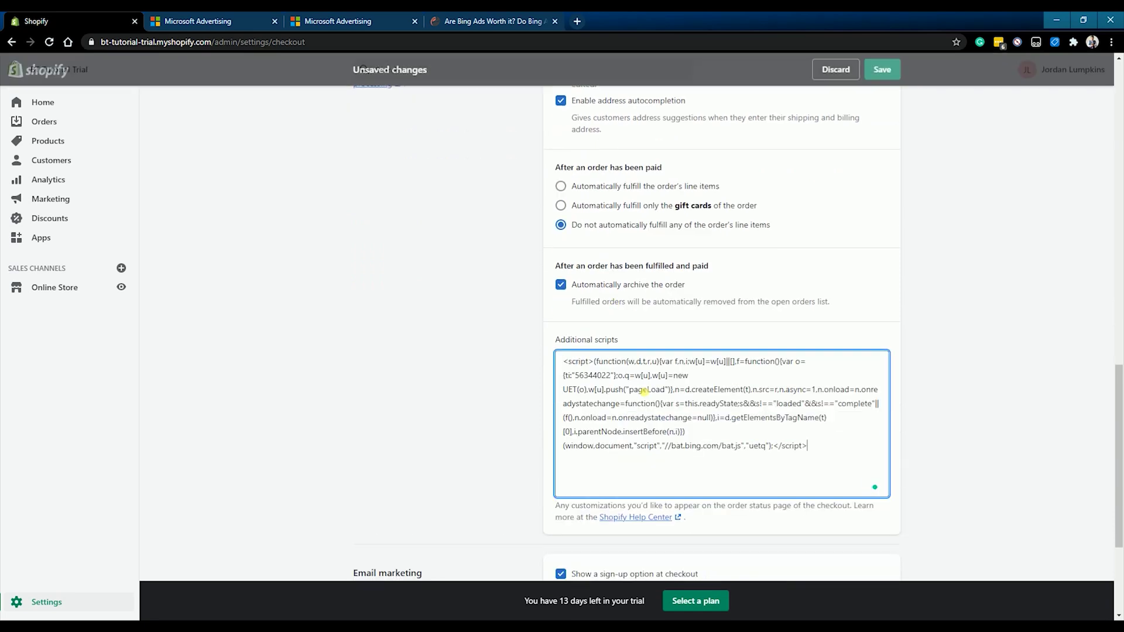
scroll(706, 477, "down", 1)
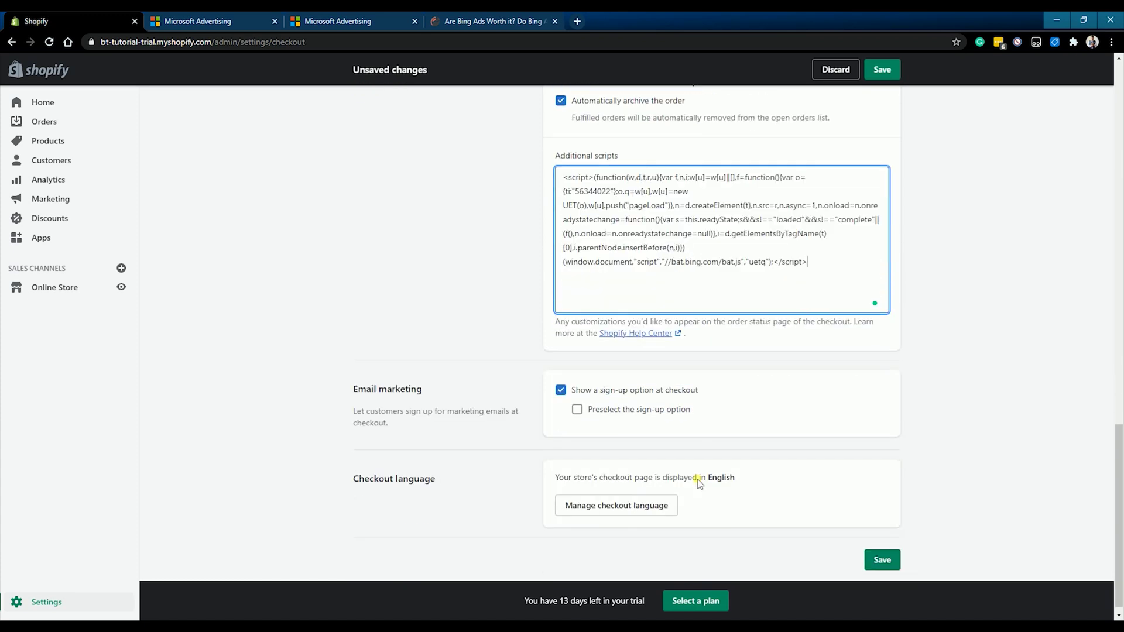
scroll(699, 483, "down", 1)
left_click(879, 549)
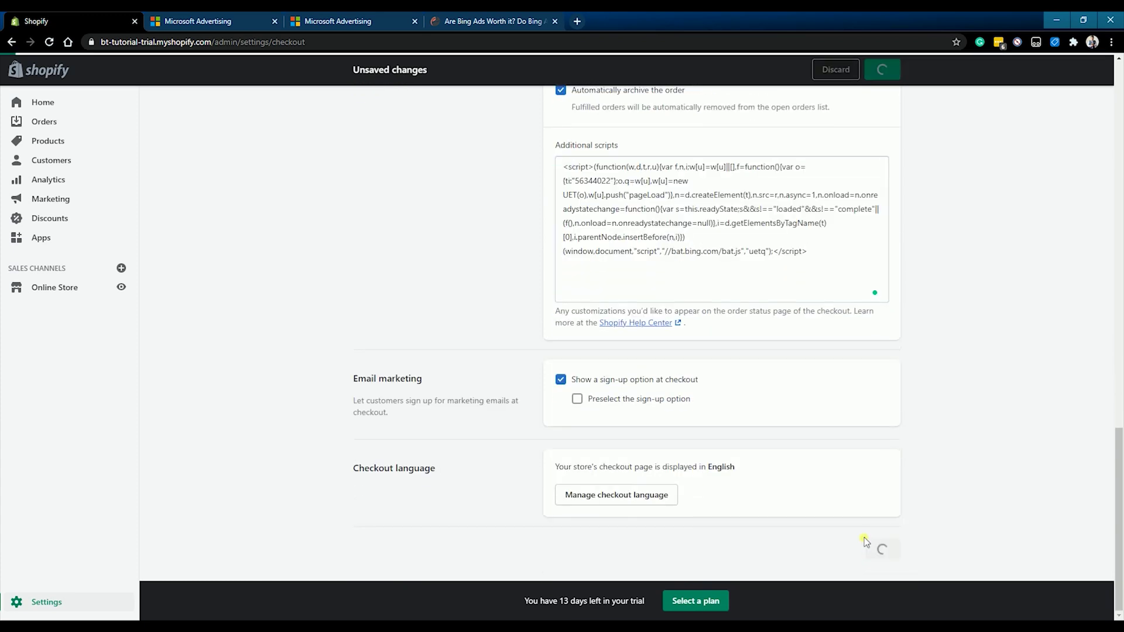